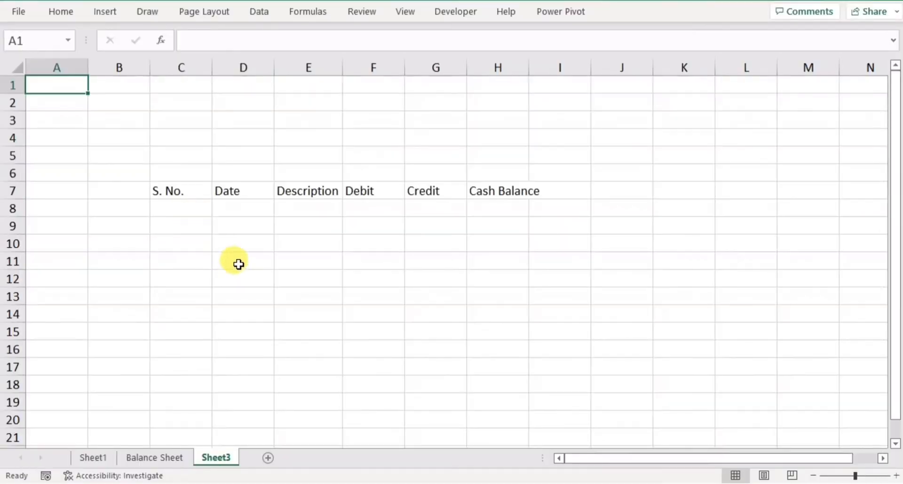
Widen the Date and Description columns of the table.
left_click(185, 194)
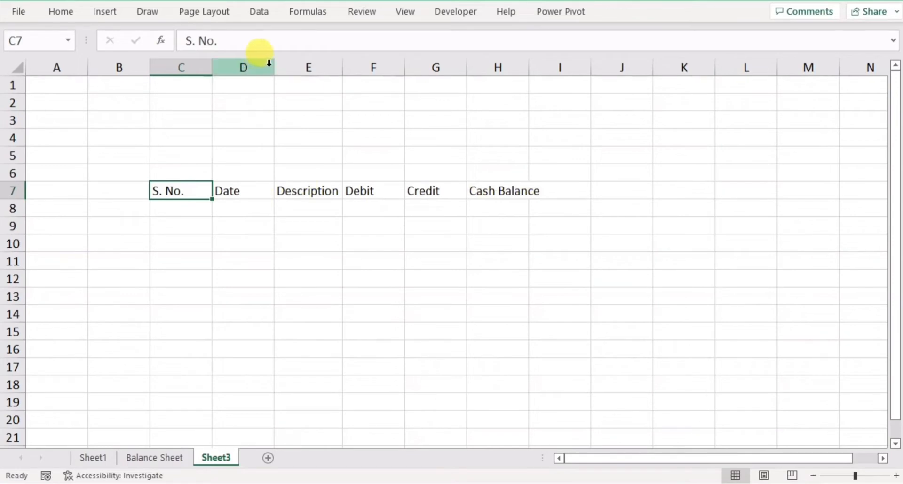
left_click_drag(274, 66, 313, 75)
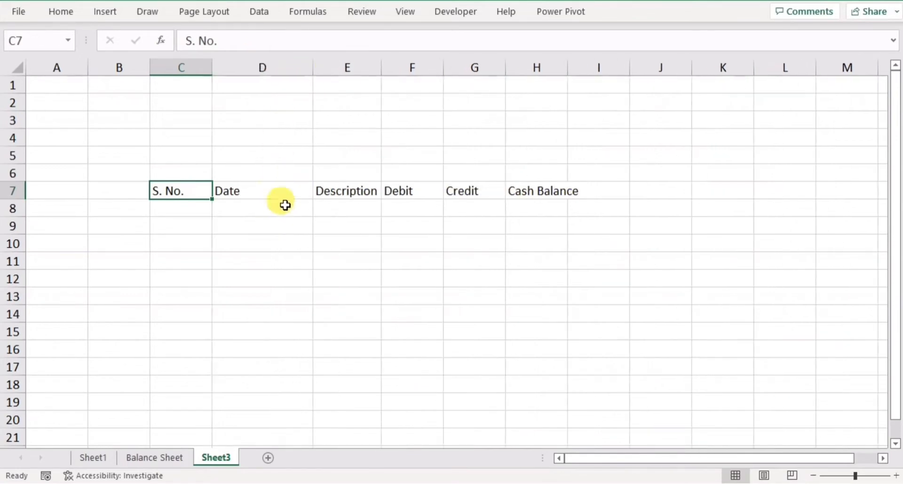
left_click_drag(381, 67, 499, 73)
left_click(301, 259)
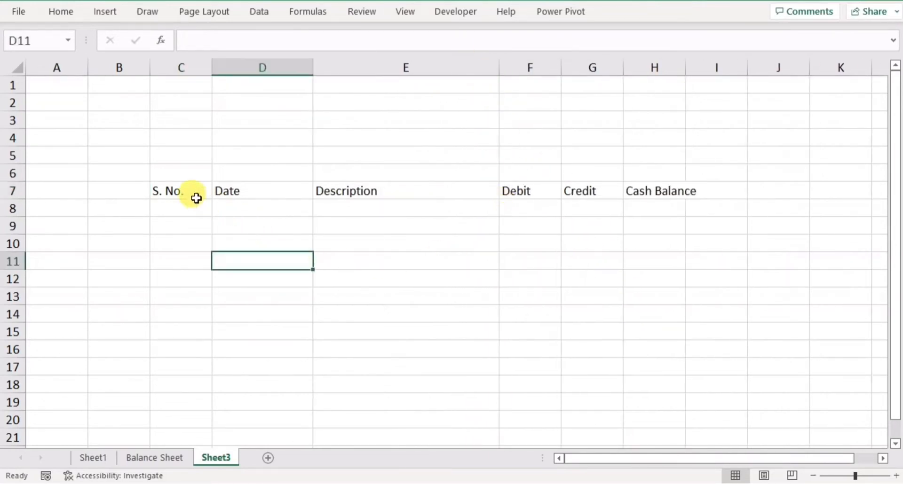
Format the header row from S. No. to Cash Balance with a yellow fill and bold text.
left_click_drag(196, 198, 649, 192)
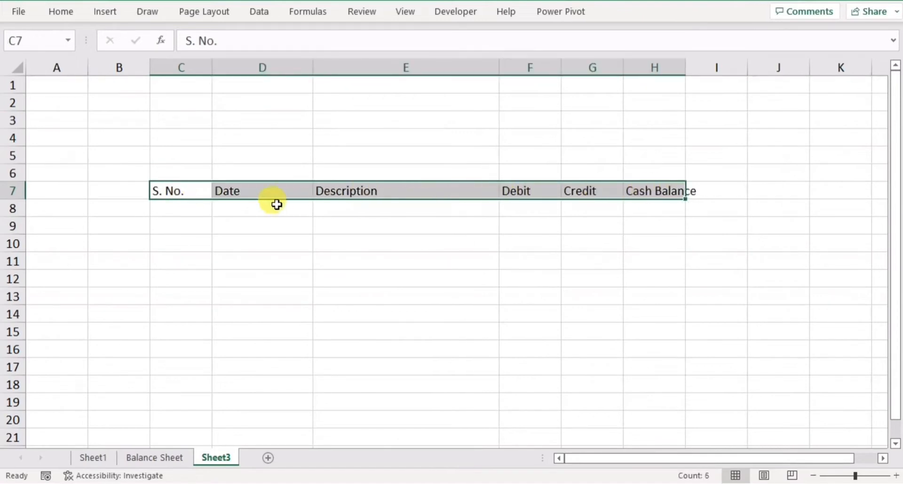
right_click(225, 190)
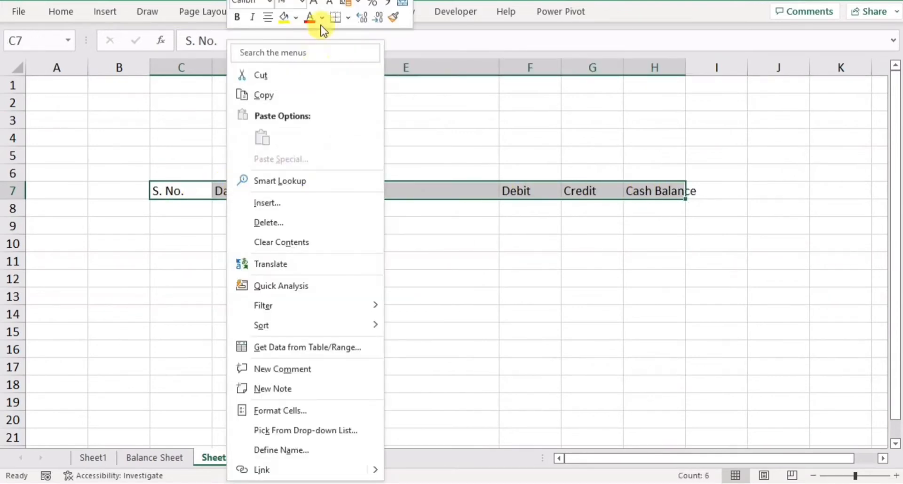
left_click(281, 21)
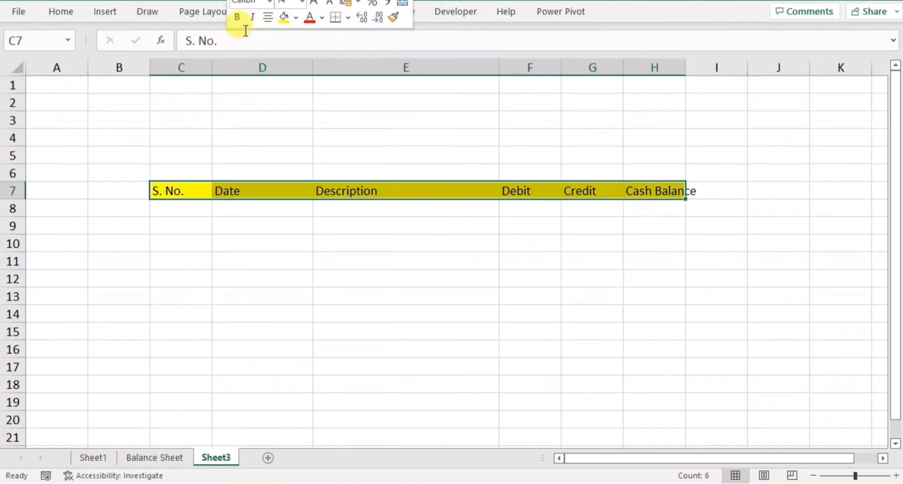
left_click(236, 16)
left_click(242, 254)
Apply all borders to the table range C7:H20.
left_click_drag(185, 191, 636, 421)
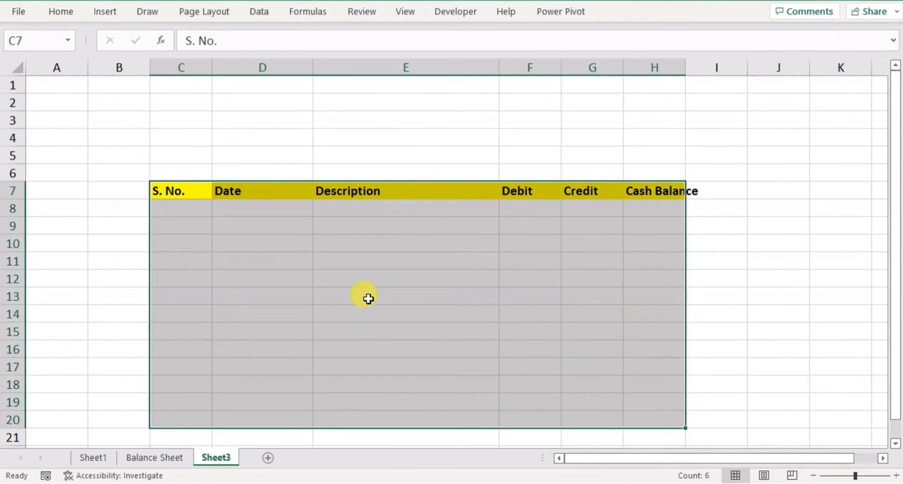
right_click(333, 242)
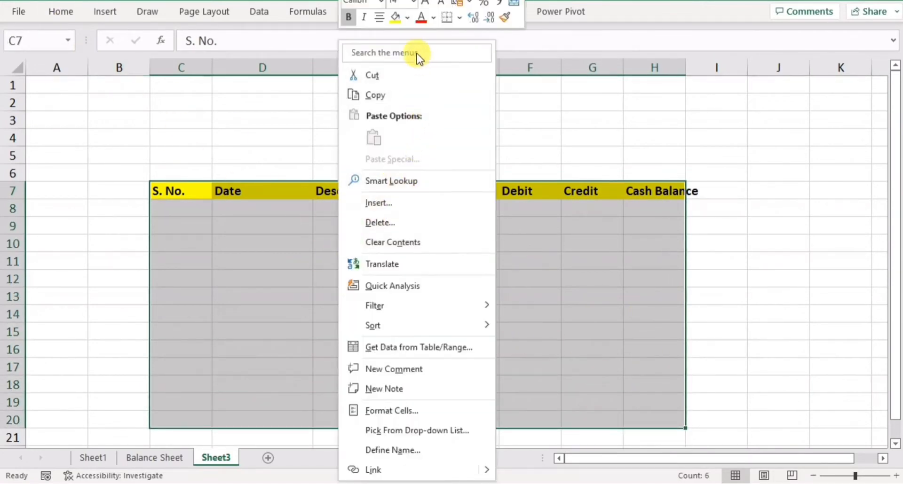
left_click(458, 19)
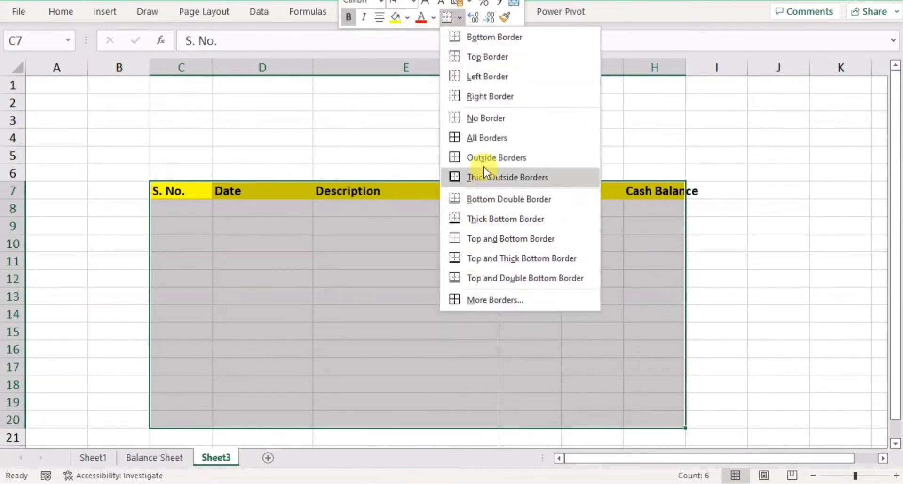
left_click(483, 142)
left_click(379, 289)
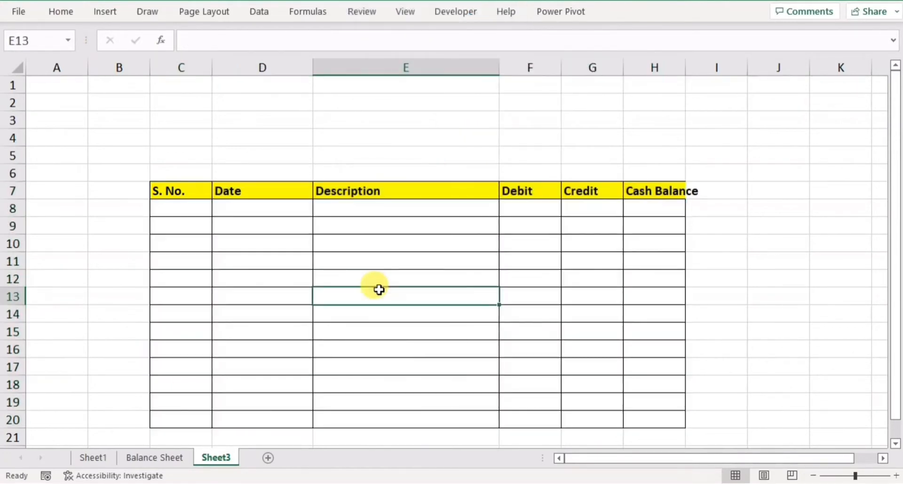
Fill the first row below the headers with the description "Previous year Balance" and a debit of 50000.
left_click(351, 211)
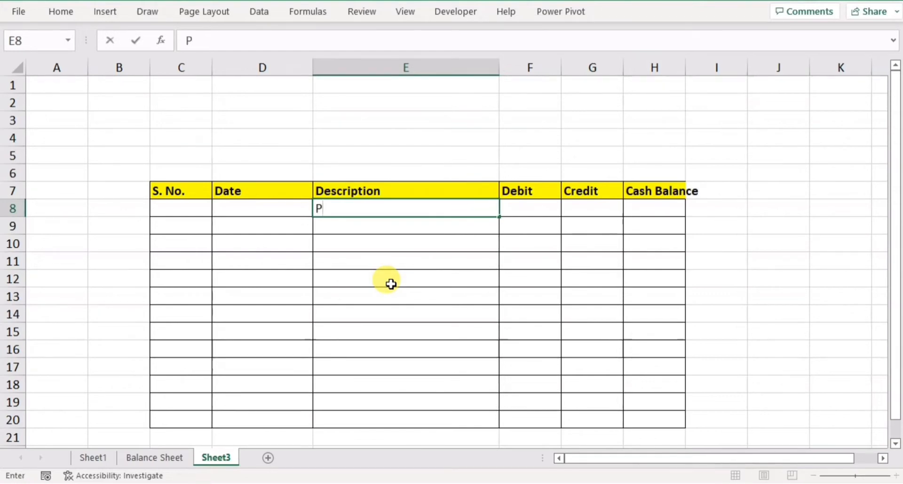
type("revious year Bala")
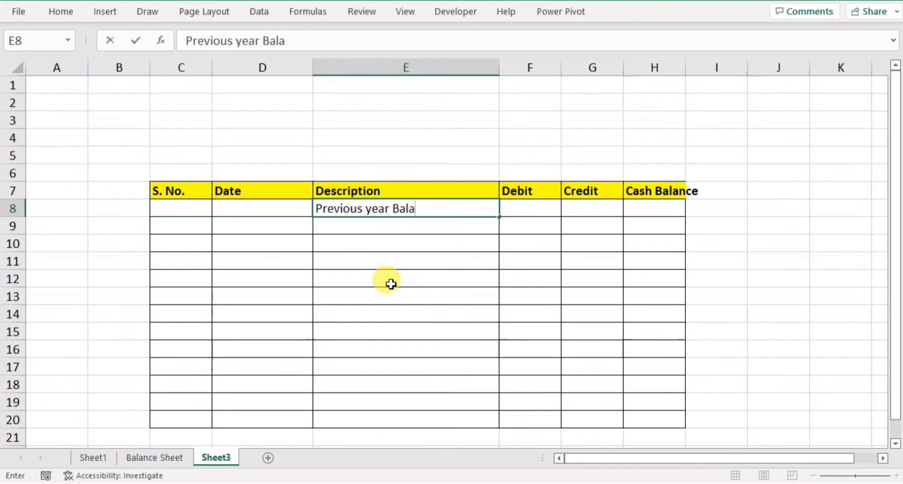
type("nce")
key("Tab")
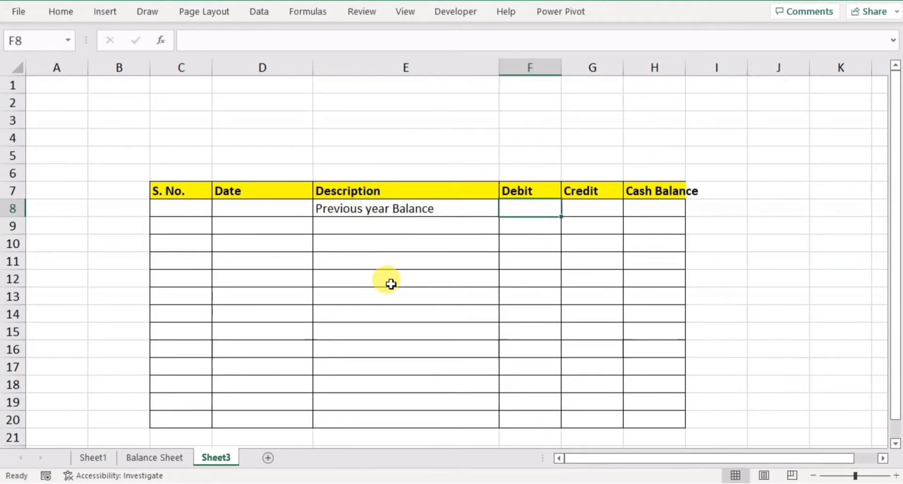
type("5000")
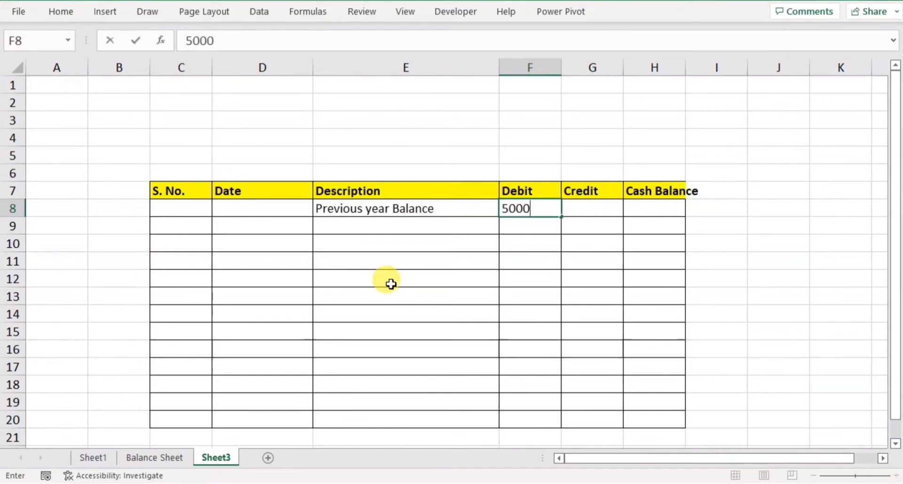
type("0")
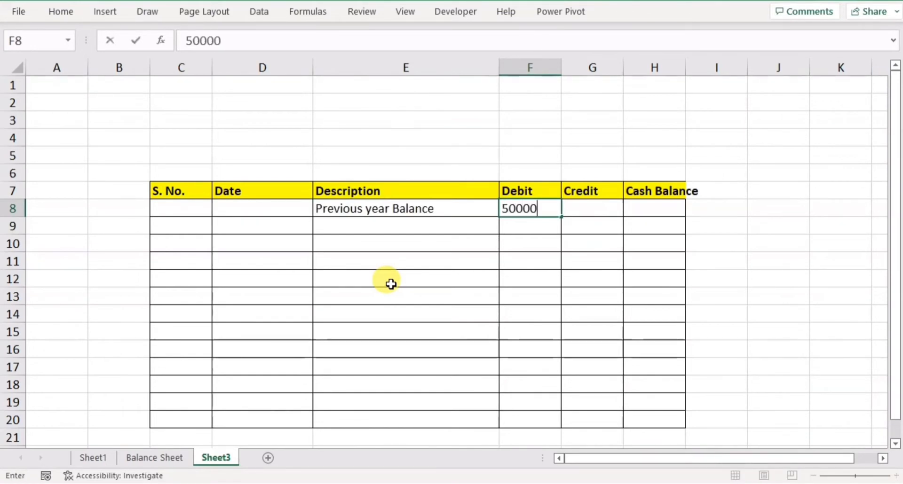
key("Tab")
key("Tab")
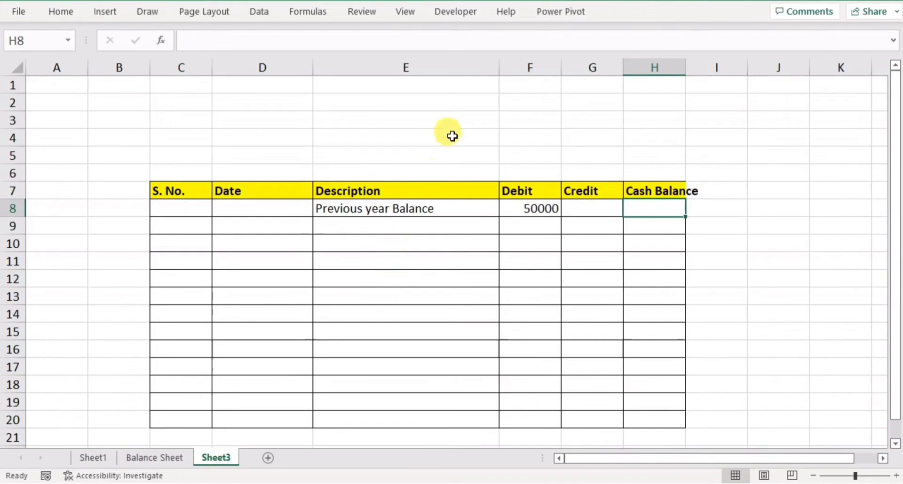
Widen the Cash Balance column to fit its header and set the opening balance in H8 to =F8.
left_click_drag(685, 68, 729, 78)
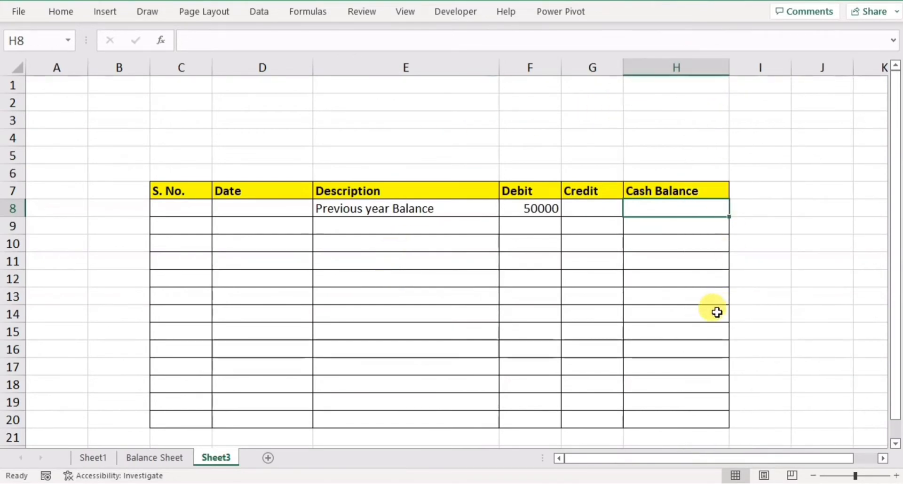
type("=")
left_click(521, 207)
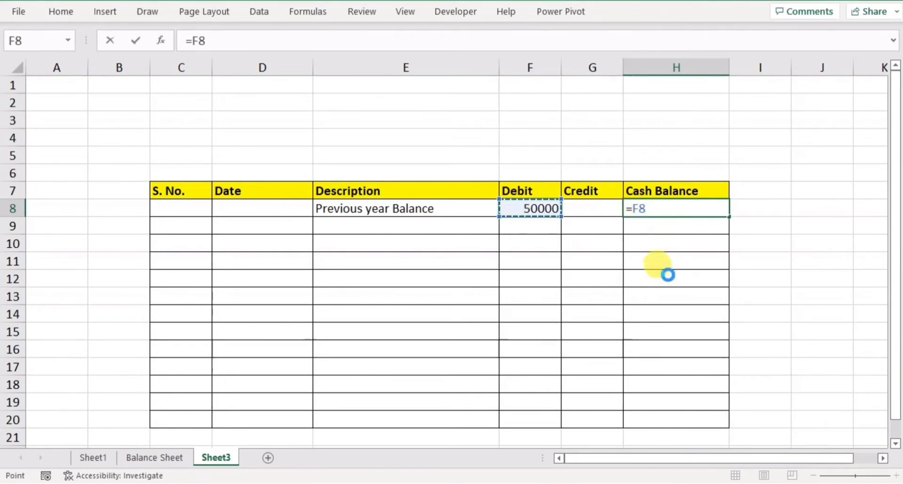
key("Return")
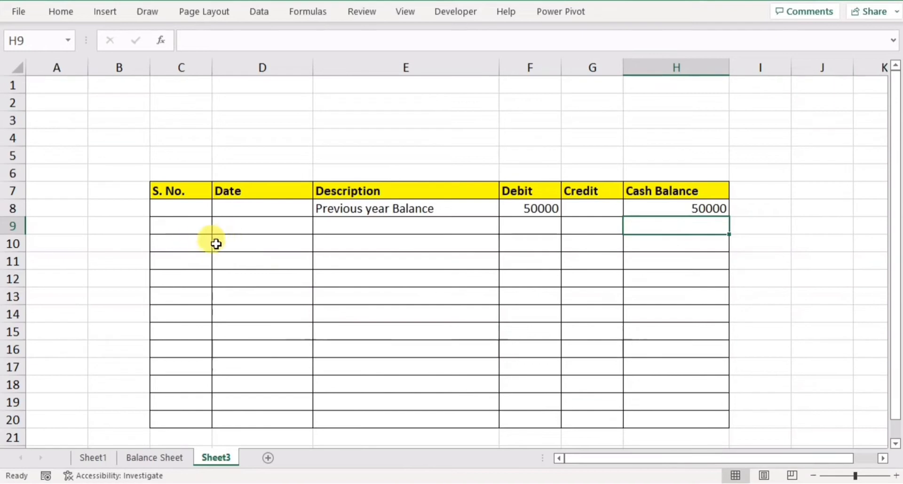
Start the first transaction in row 9 with serial number 1 and the date 1/1/2022.
left_click(183, 234)
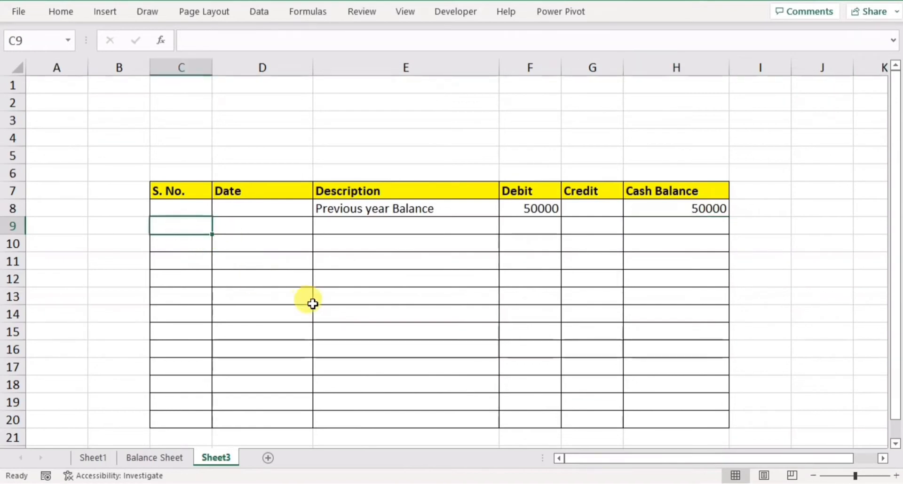
type("1")
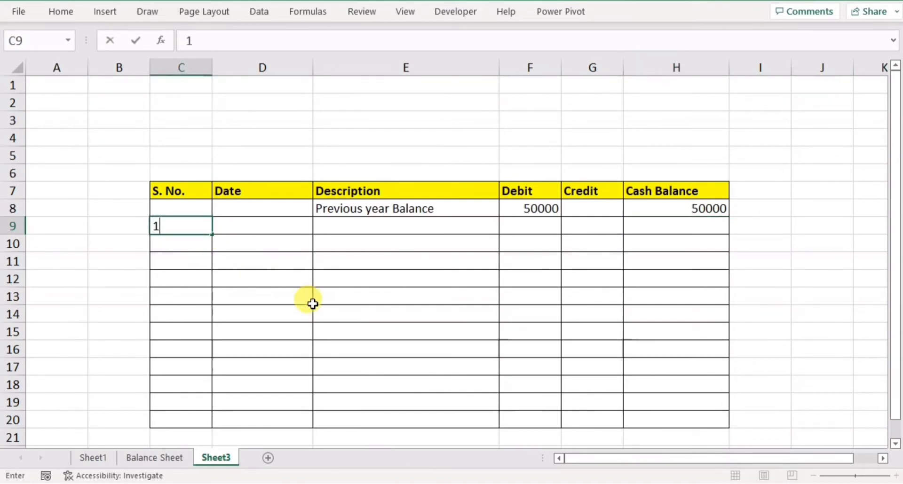
key("Tab")
type("1/1")
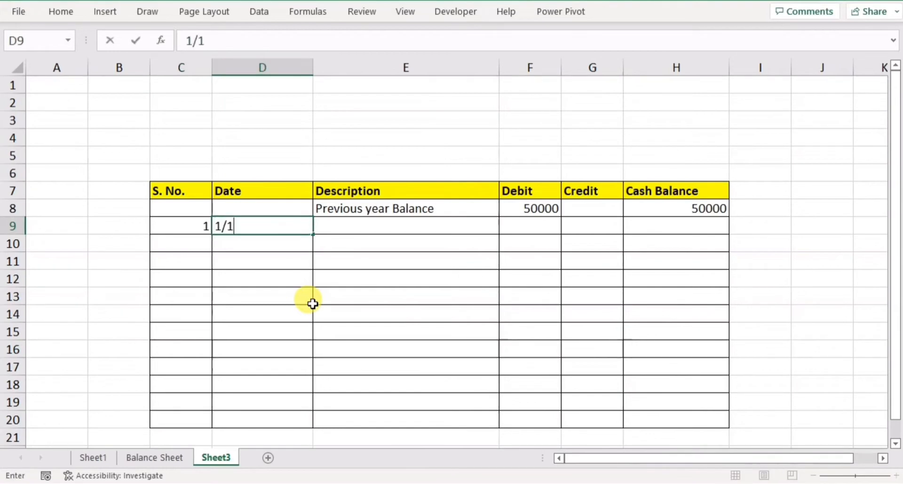
type("/2022")
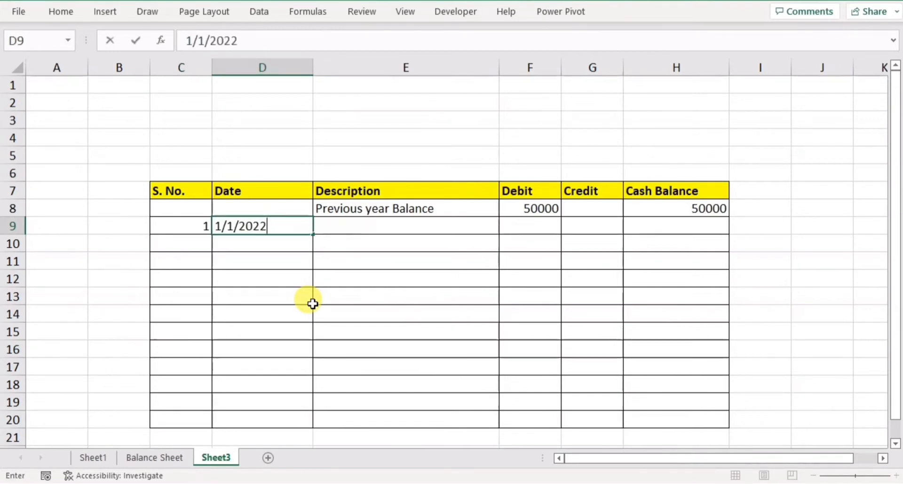
key("Tab")
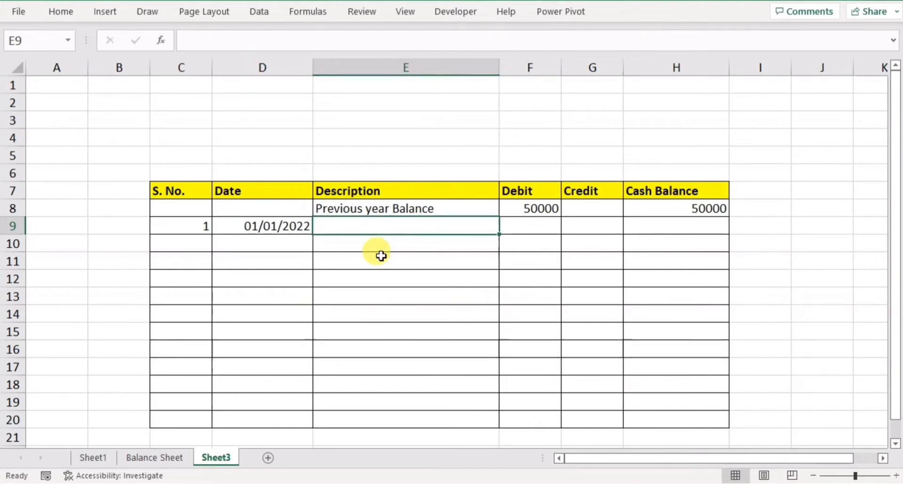
Complete the row 9 transaction with the description "House Rent" and a credit of 5000.
type("Ho")
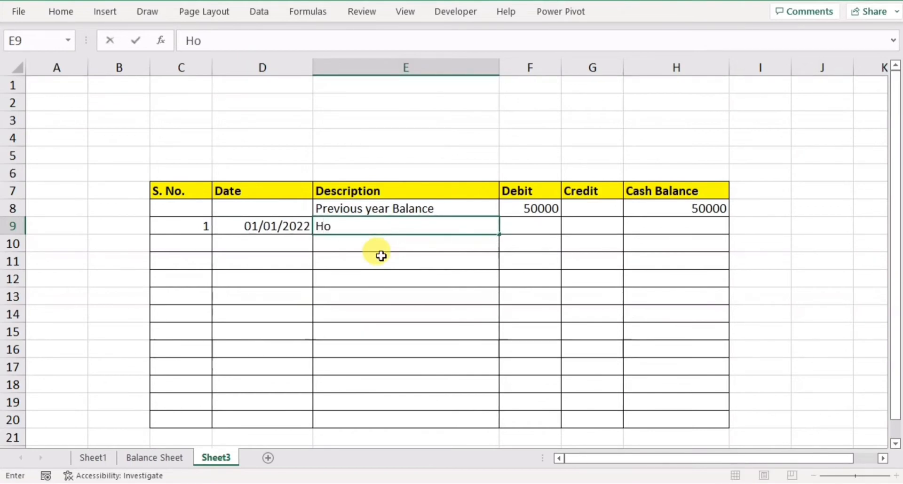
type("use Rent")
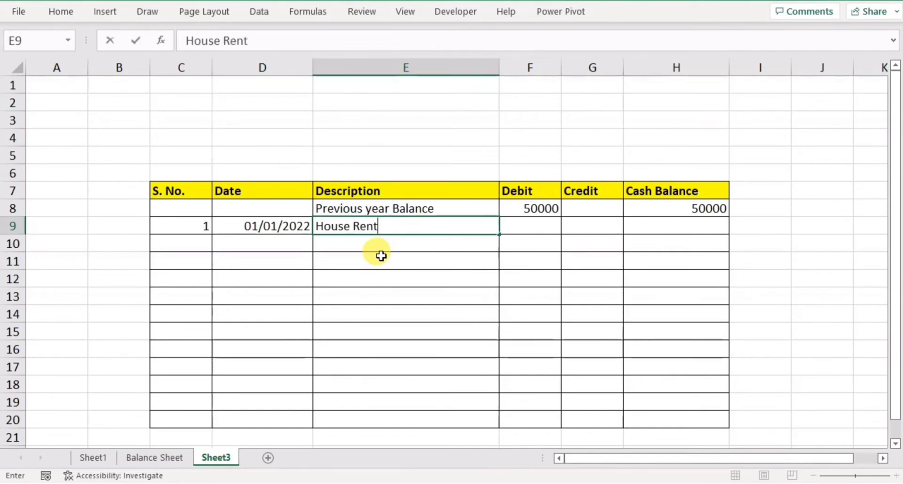
key("Tab")
key("Tab")
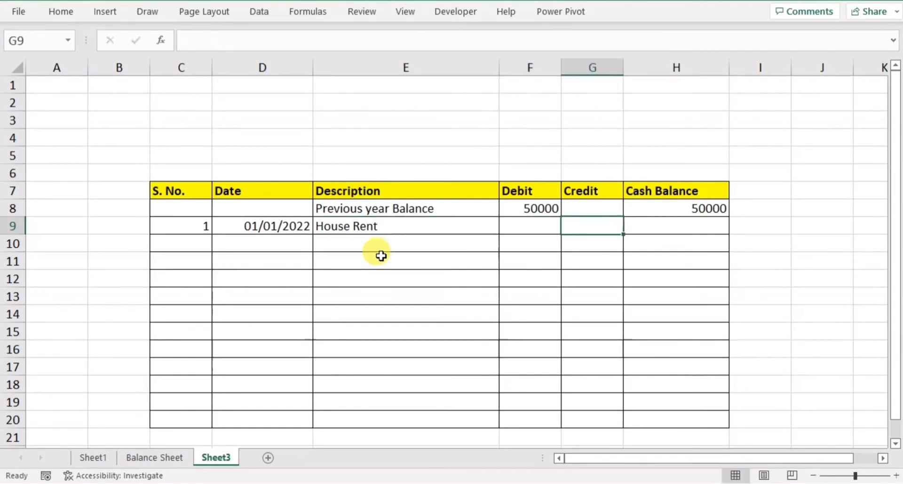
type("500")
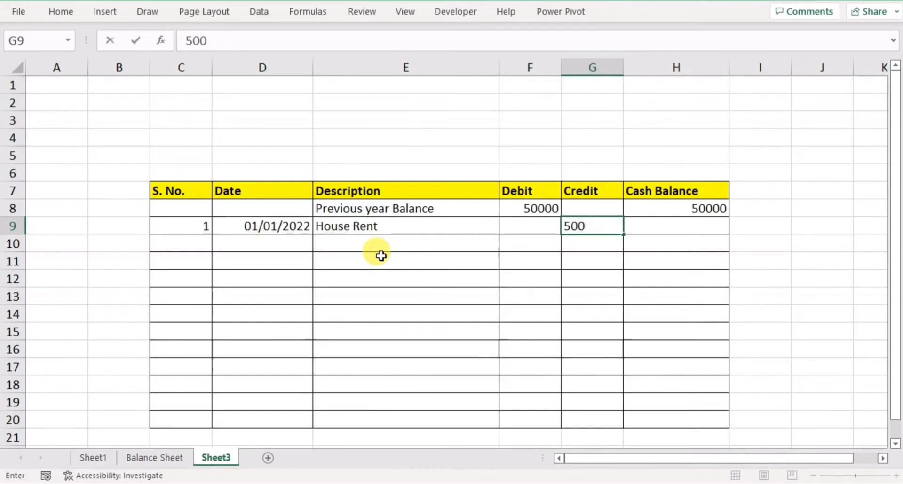
type("0")
key("Left")
key("Left")
key("Left")
key("Left")
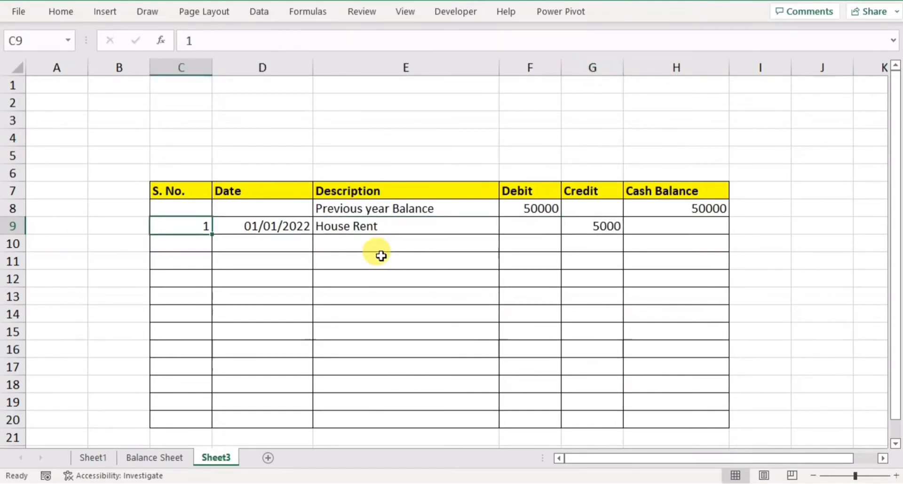
key("Down")
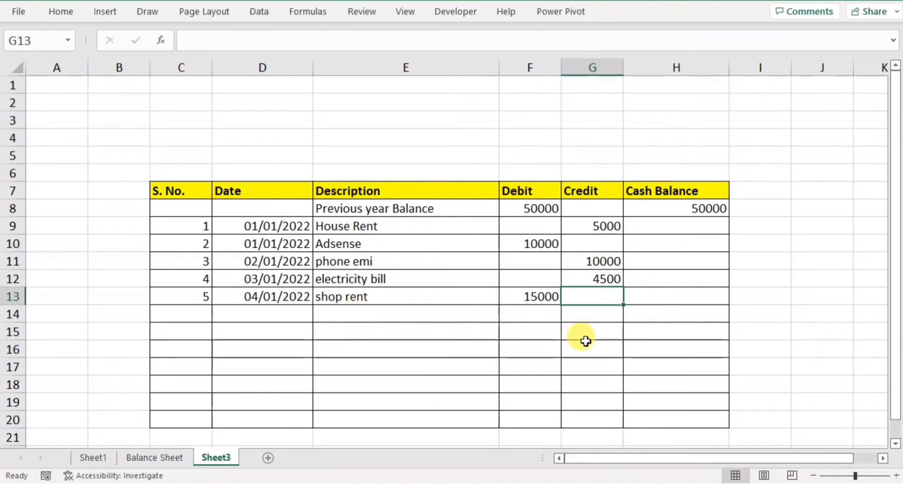
Start an IF formula in H9 whose logical test is AND(F9="",G9="").
left_click(666, 227)
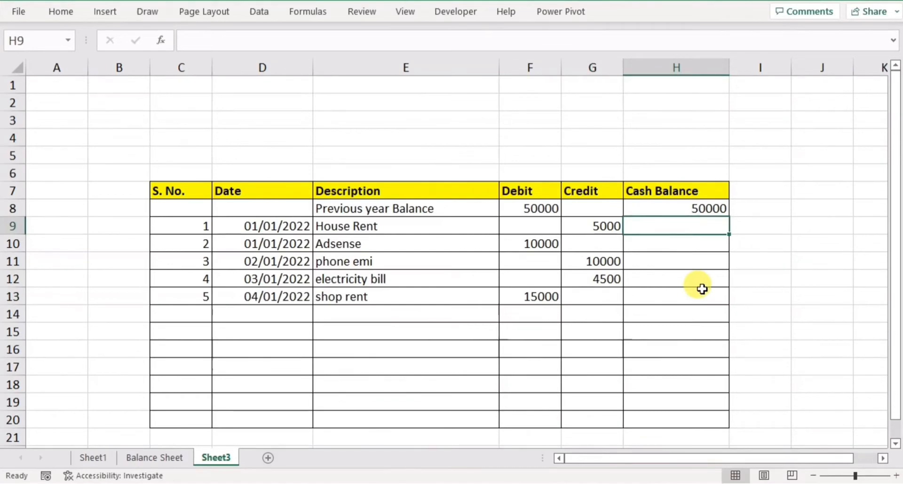
type("=")
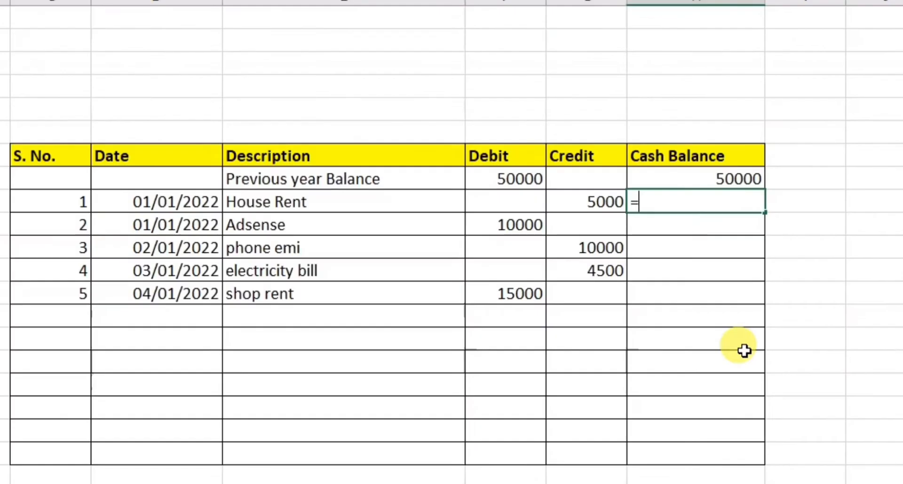
type("if")
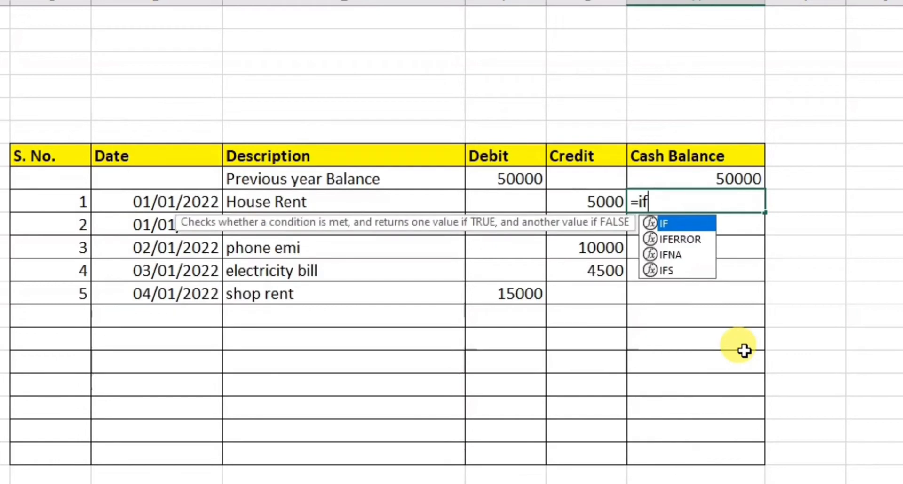
type("(")
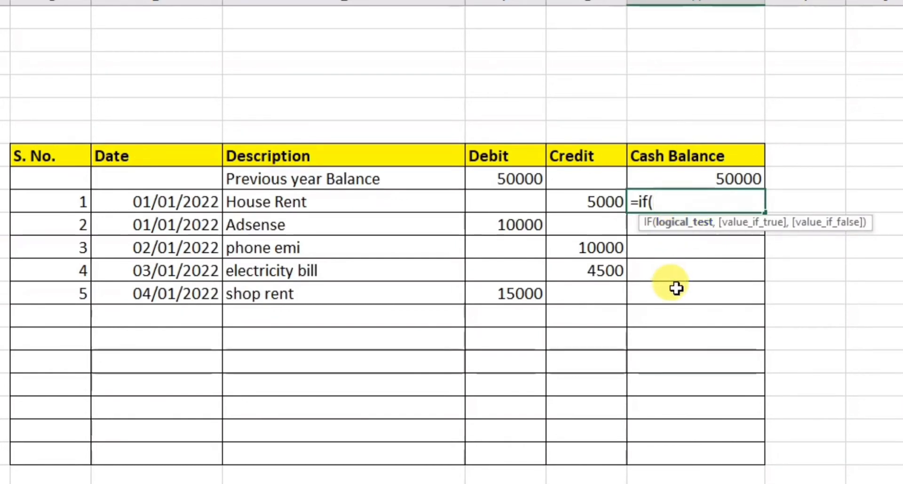
type("an")
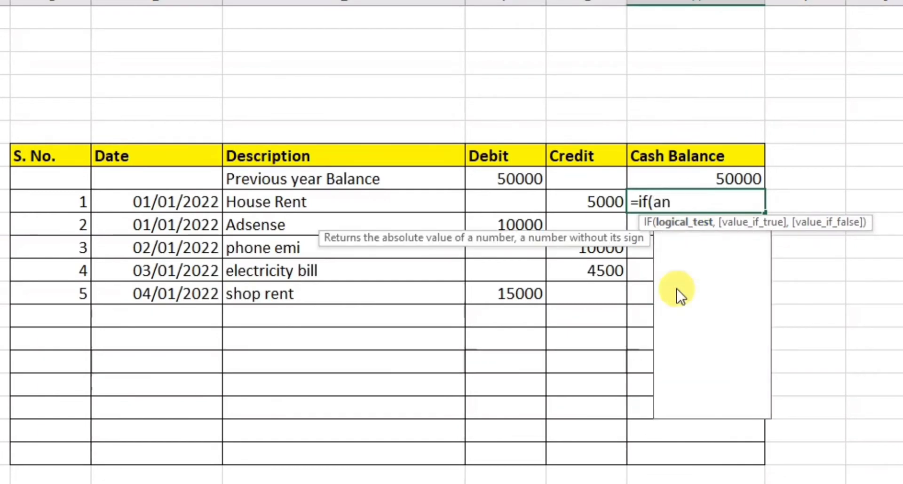
type("d(")
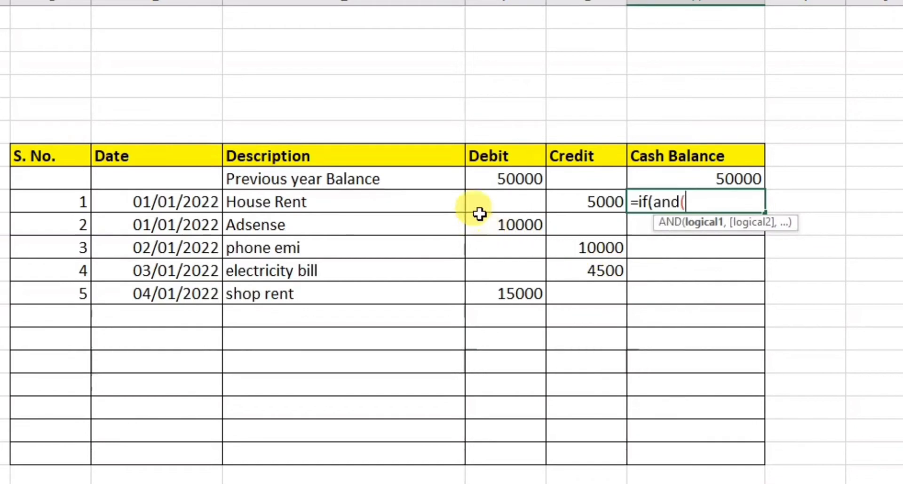
left_click(487, 195)
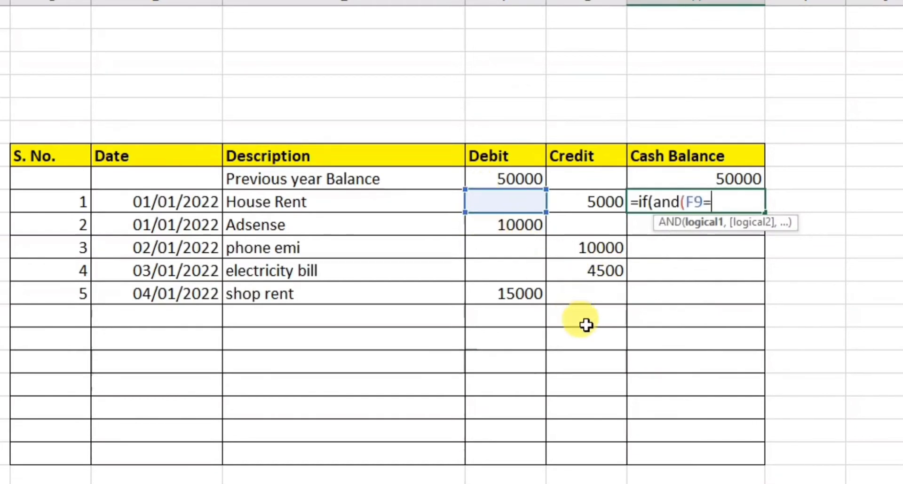
type("=\"\",")
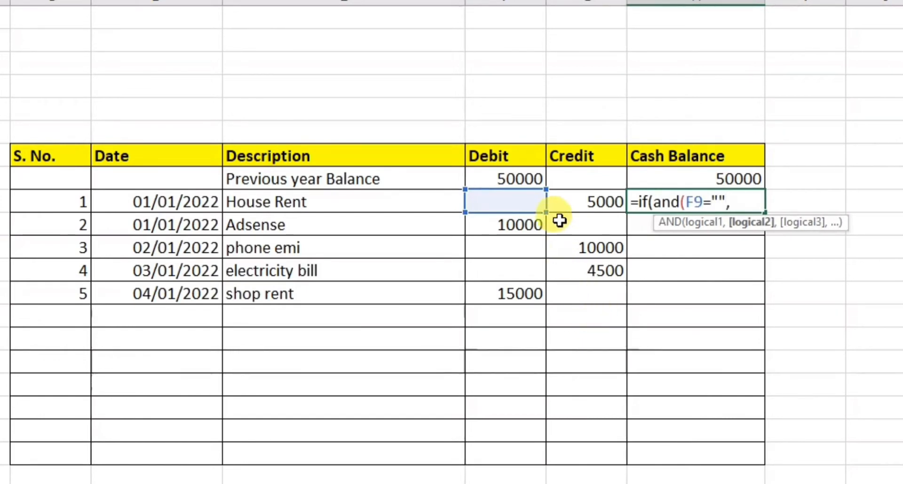
left_click(570, 204)
type("=\"\"")
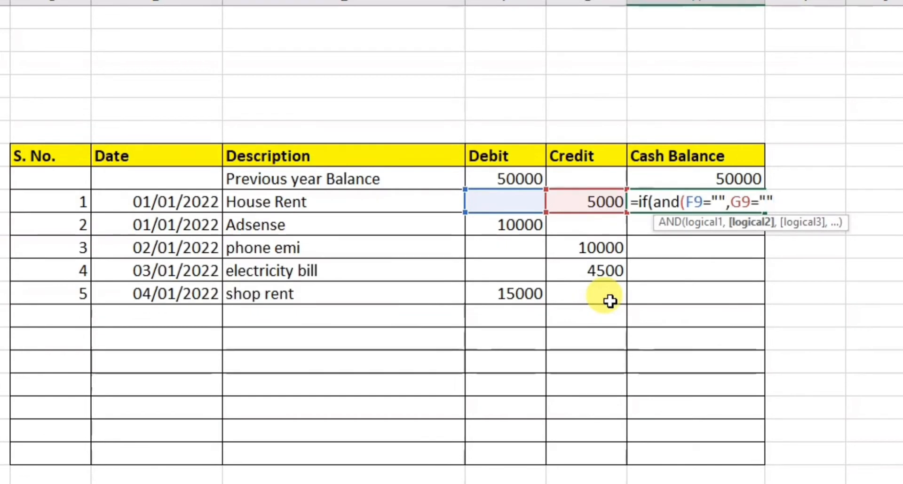
type(")")
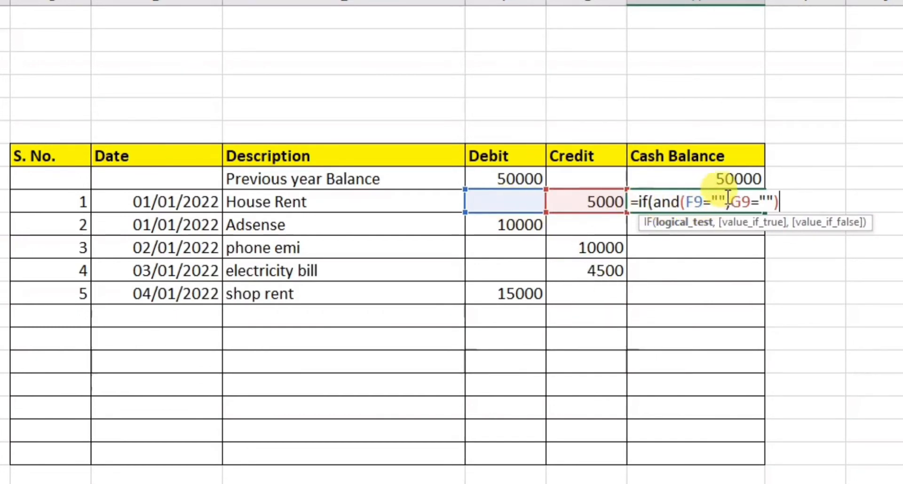
Complete the H9 formula with an empty string as the true value and H8+F9-G9 as the false value.
type(",")
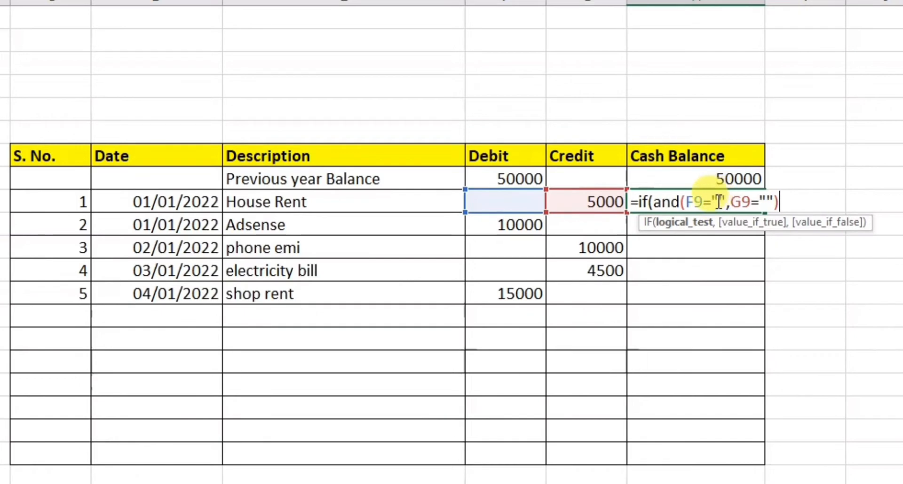
type("\"")
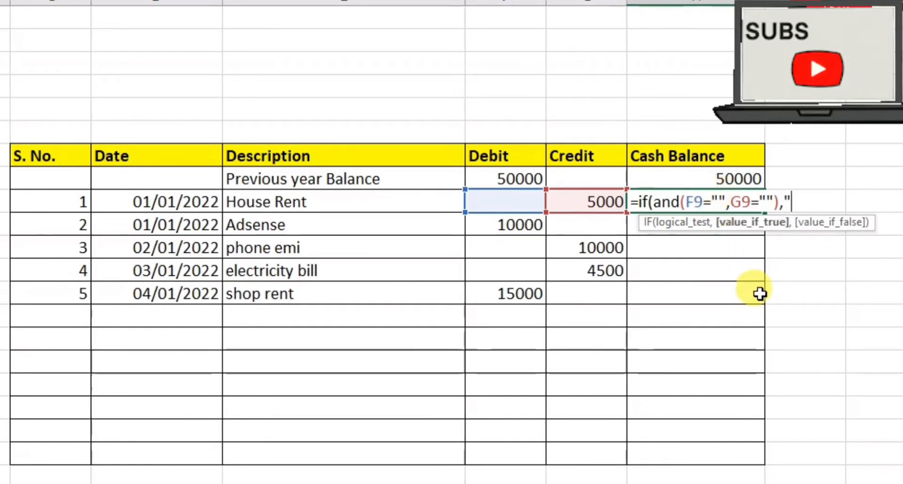
type("\"")
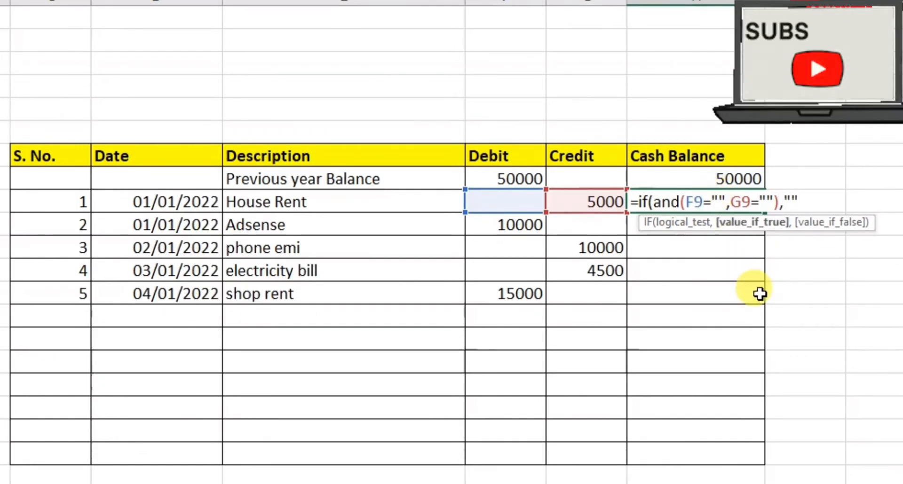
type(",")
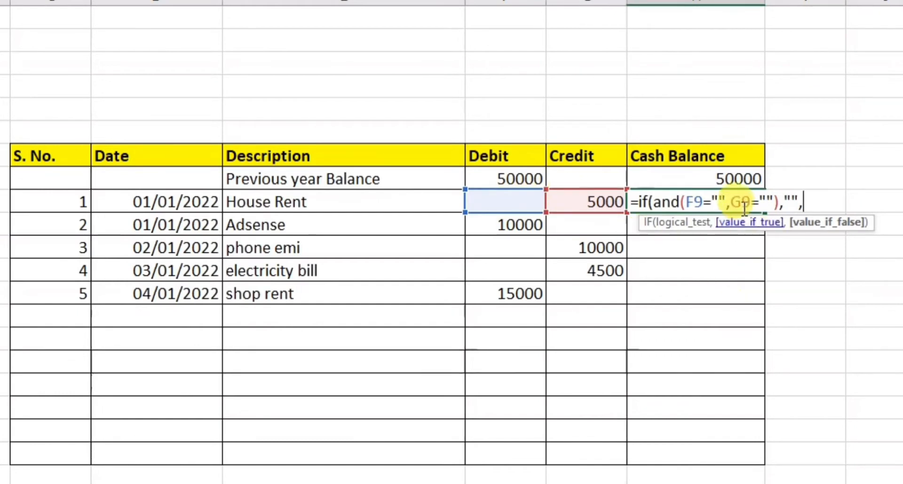
left_click(701, 179)
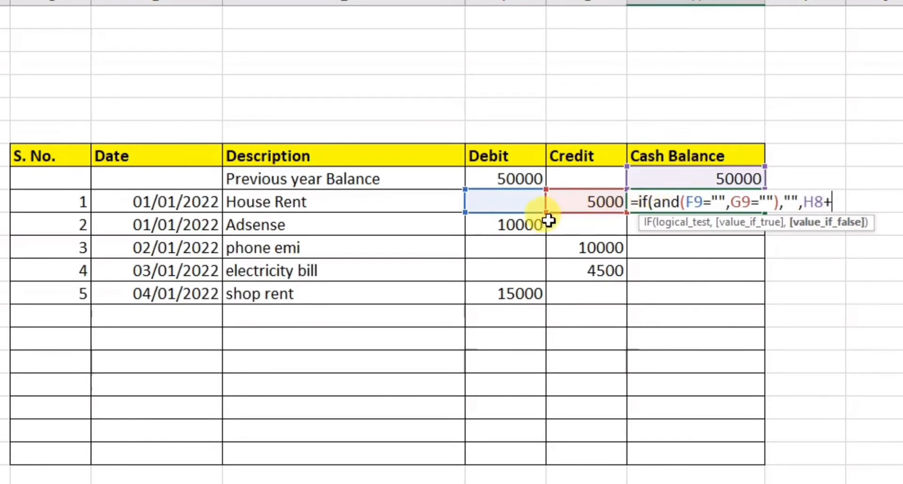
left_click(502, 203)
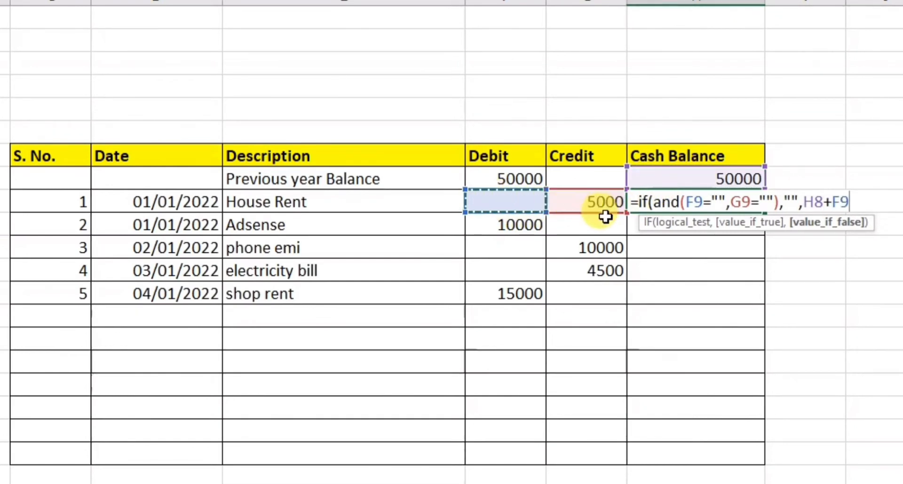
type("-")
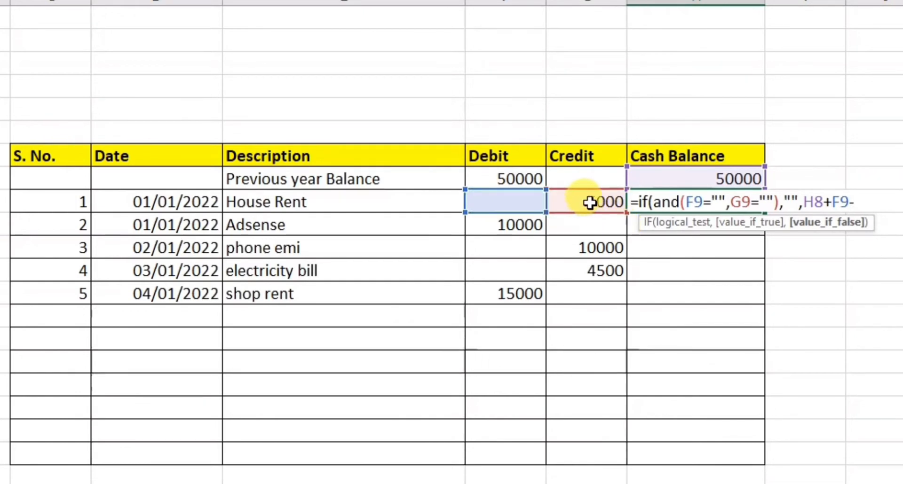
left_click(589, 203)
type(")")
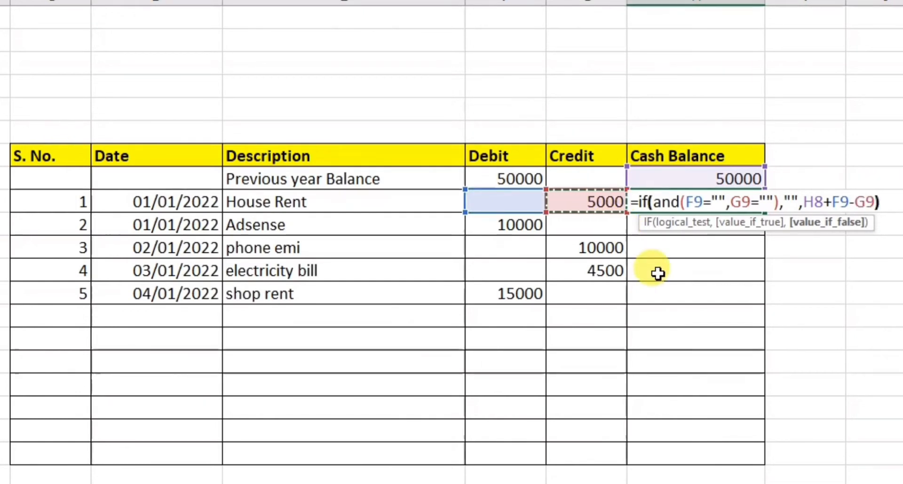
key("Return")
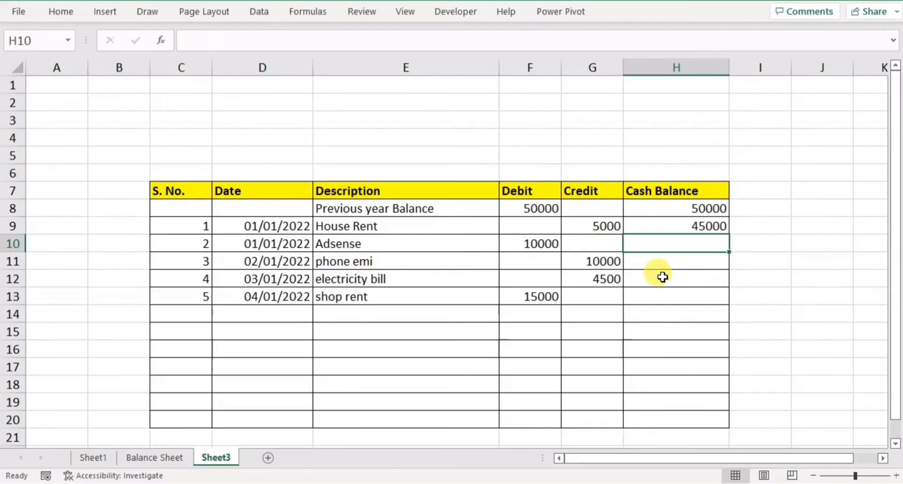
Fill the Cash Balance formula from H9 down to H20.
left_click(657, 225)
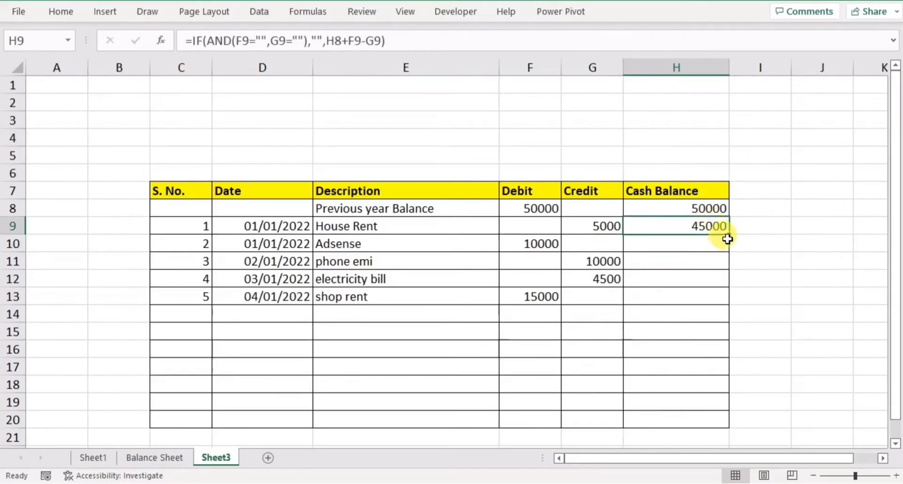
left_click_drag(728, 235, 711, 419)
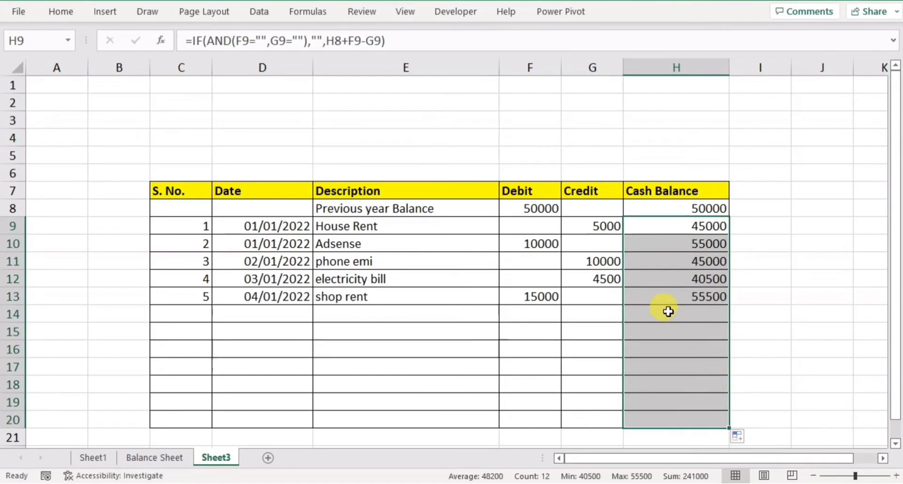
left_click(559, 347)
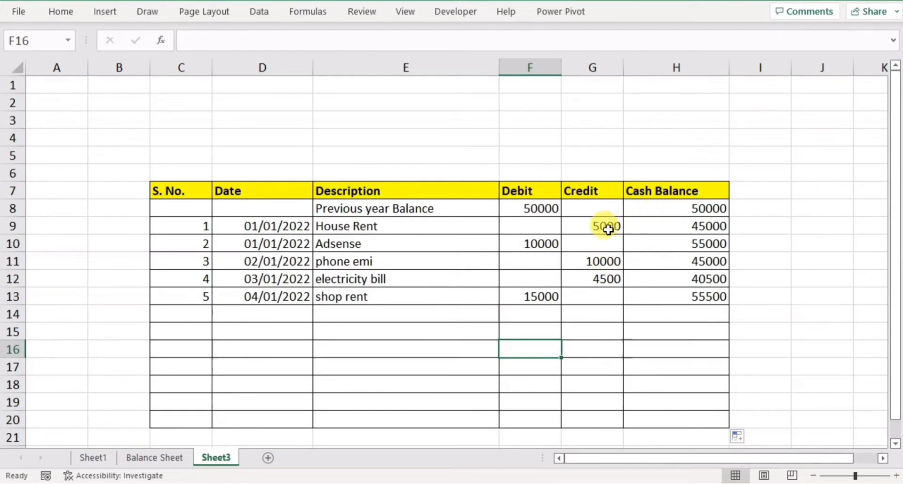
left_click(531, 244)
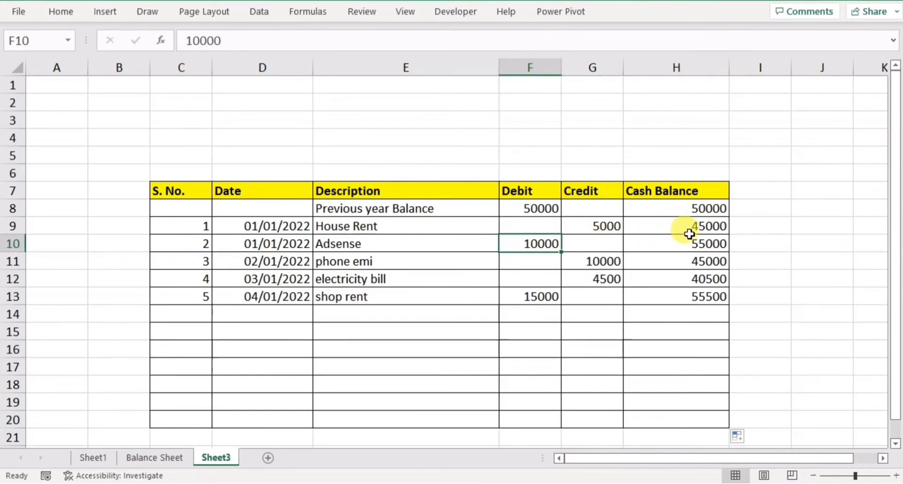
left_click(599, 262)
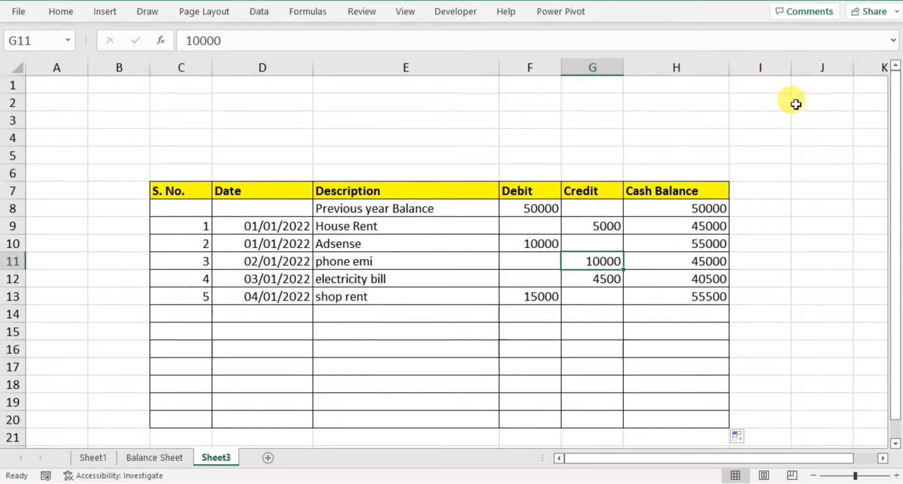
Hide all columns from J through the last sheet column XFD, then return to the ledger.
left_click(759, 67)
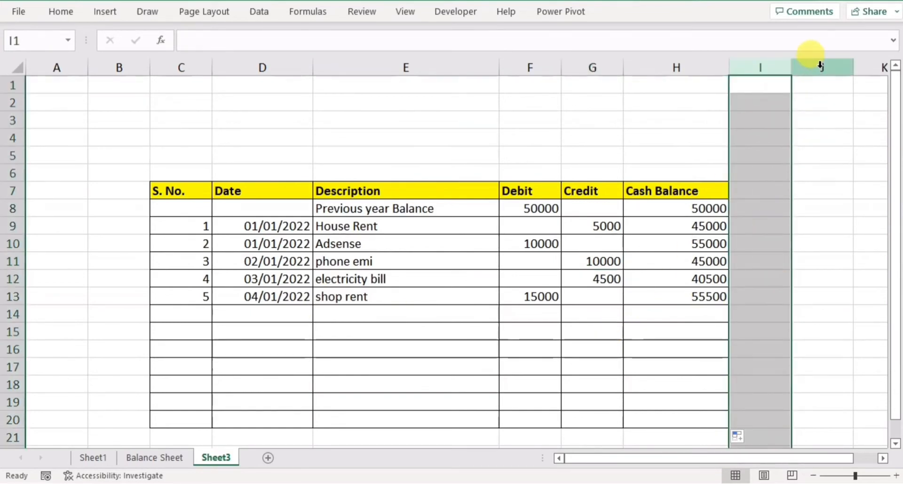
left_click(817, 66)
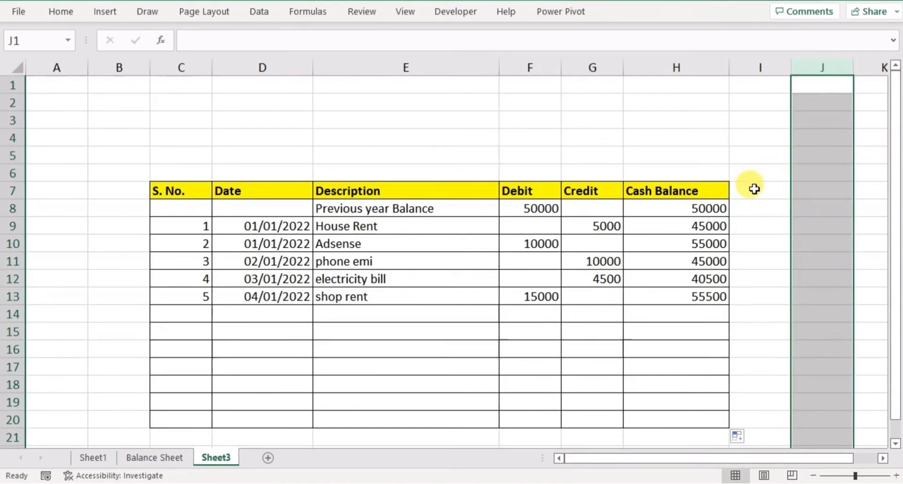
key("ctrl+shift+Right")
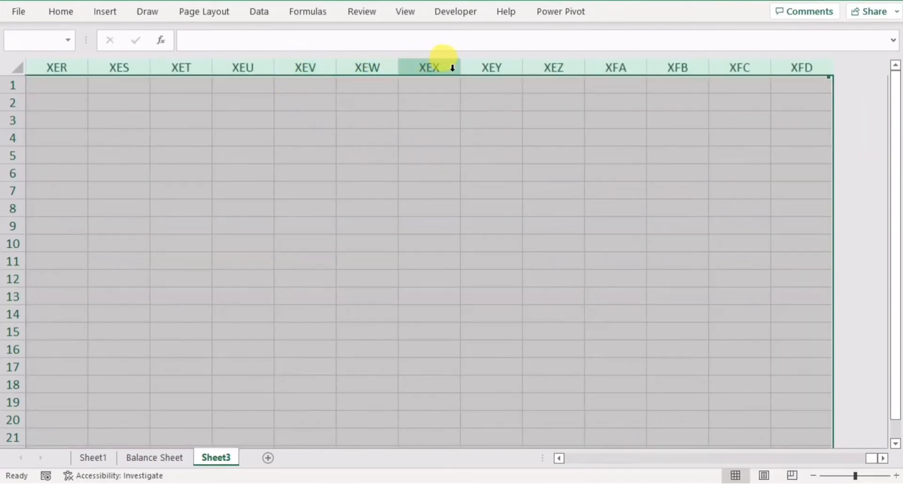
right_click(321, 70)
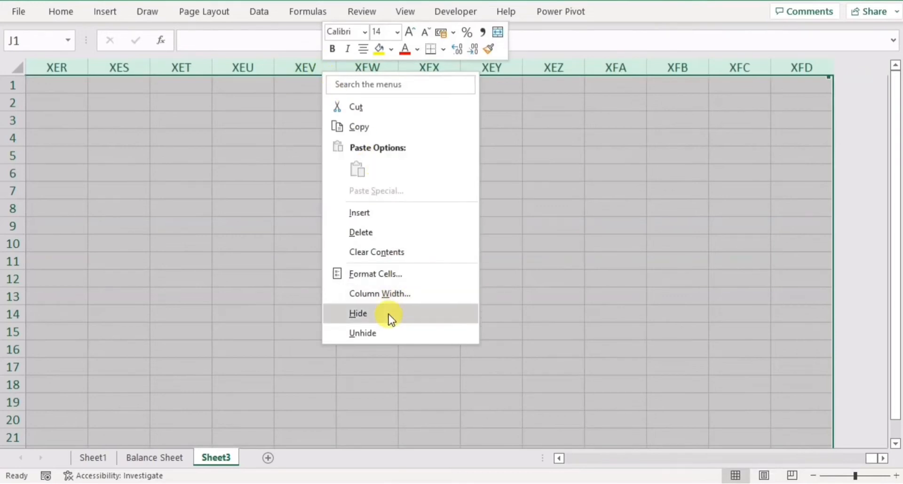
left_click(363, 317)
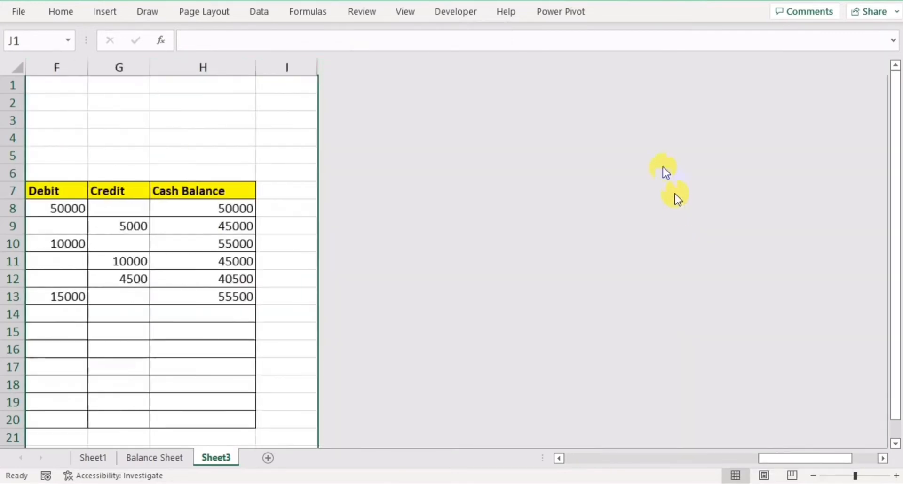
left_click_drag(763, 458, 607, 461)
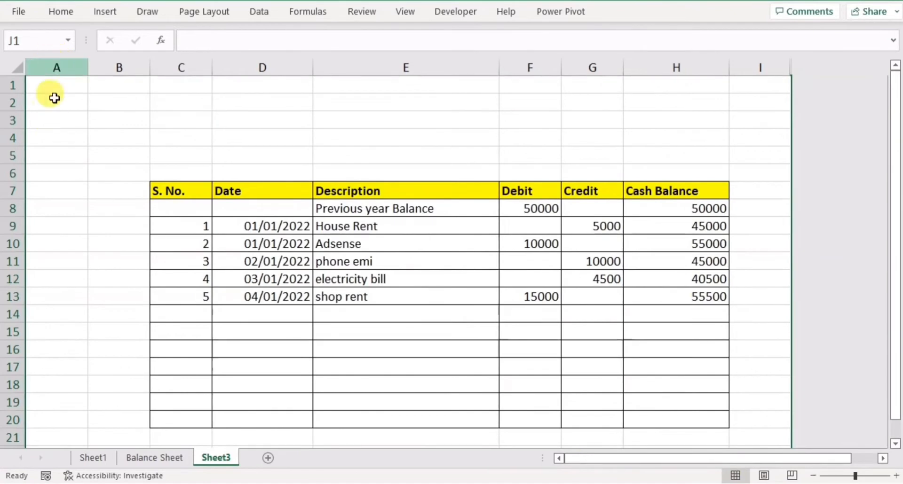
Fill all of column A with the light gray theme color.
left_click(56, 68)
right_click(63, 146)
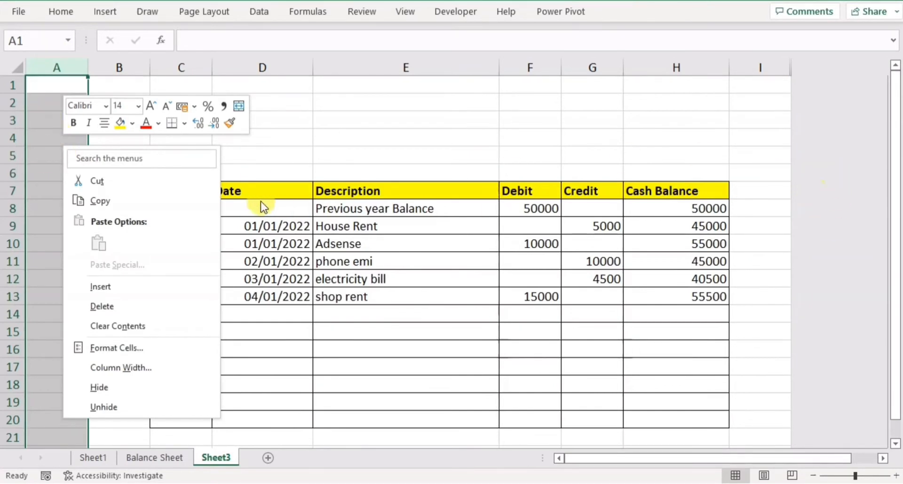
left_click(132, 124)
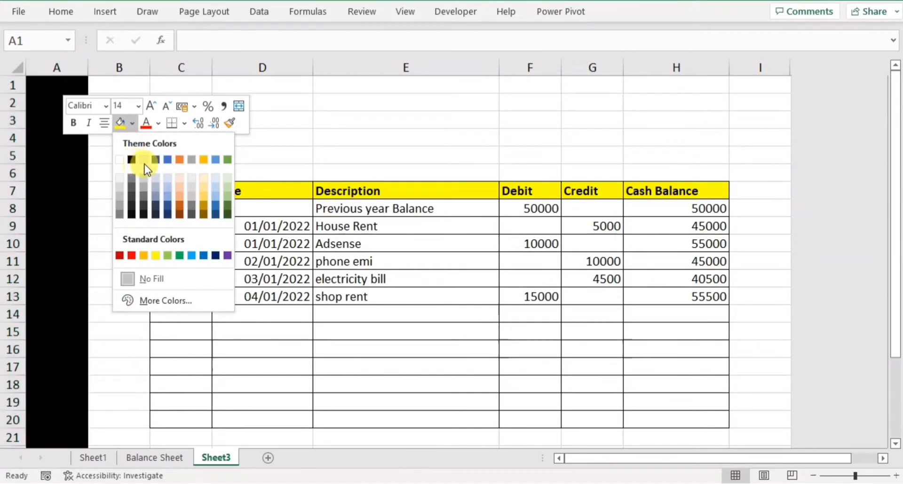
left_click(142, 161)
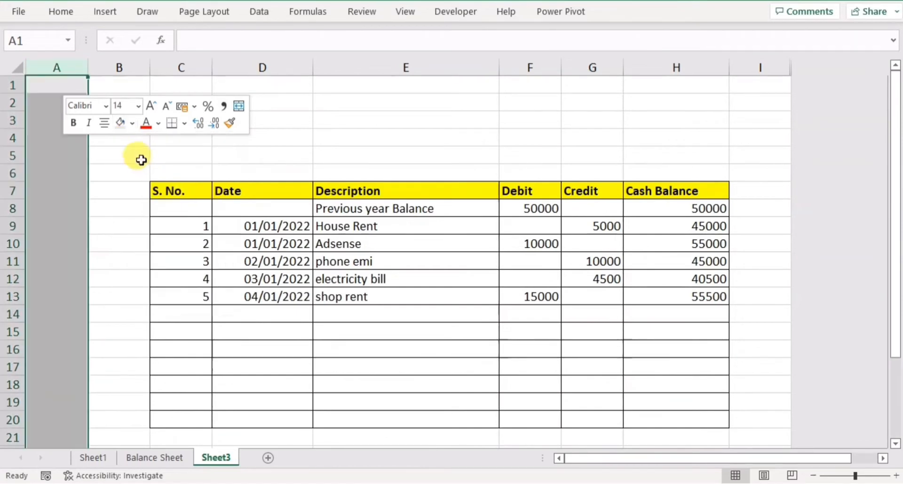
left_click(76, 176)
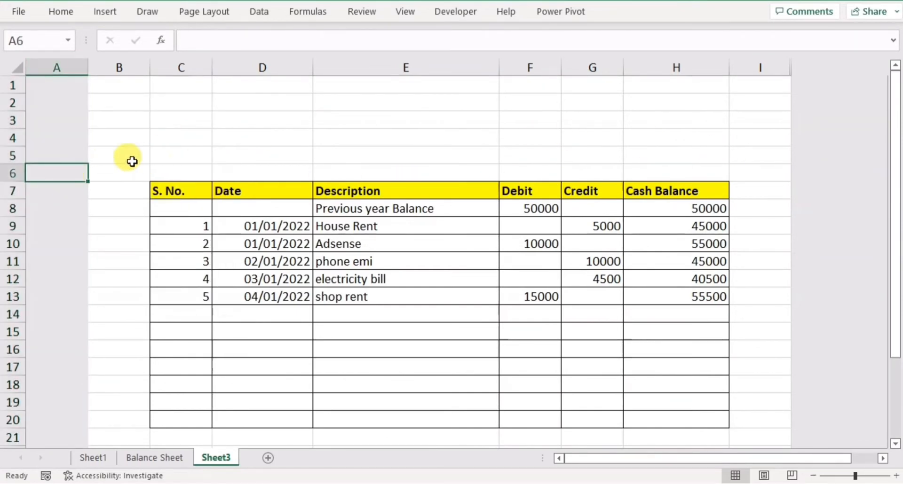
Fill cells B5 through I5 with the same light gray color as column A.
left_click_drag(121, 155, 749, 152)
right_click(554, 158)
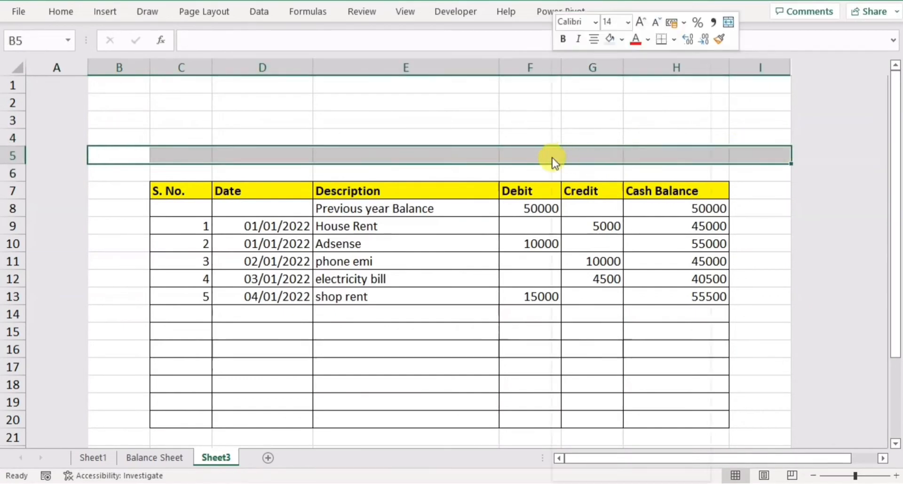
left_click(609, 39)
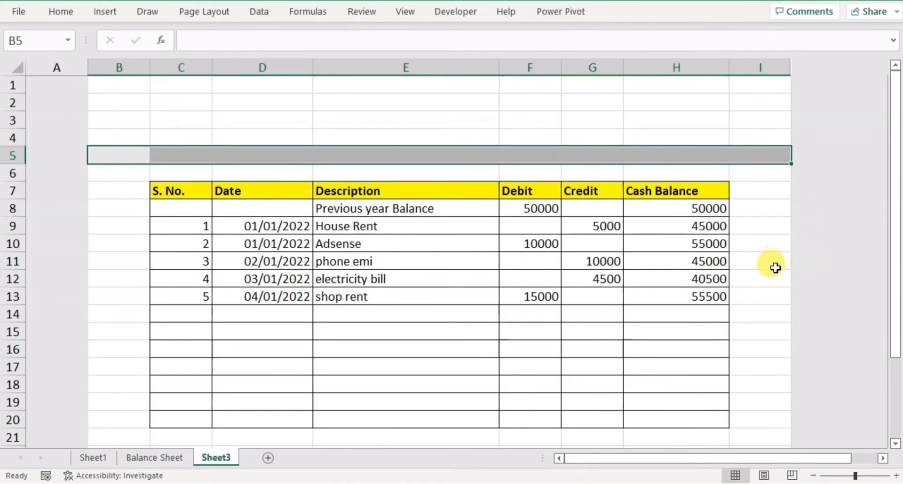
left_click(747, 292)
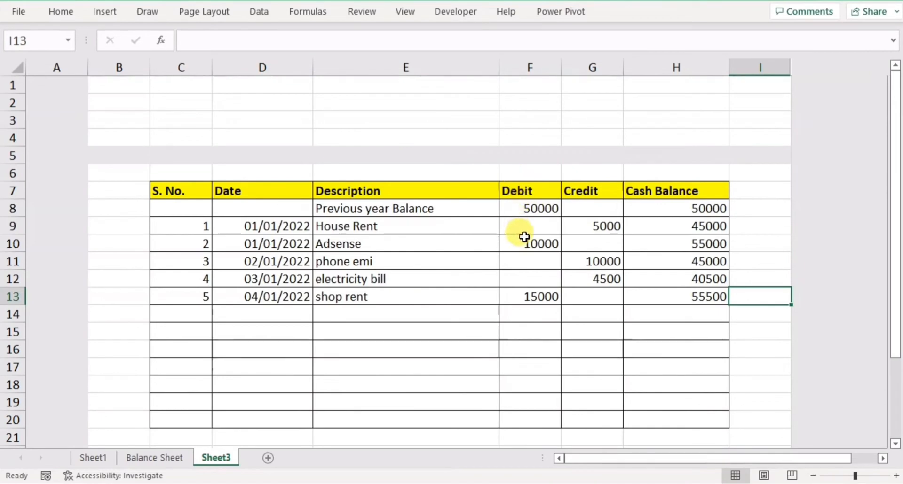
Total the Debit column in F6 with a SUM formula over F8:F20.
left_click(521, 173)
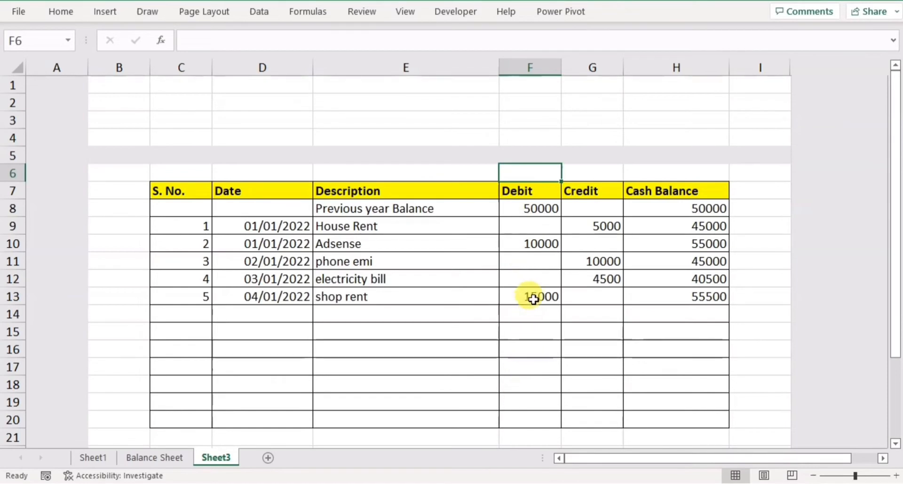
key("alt+equal")
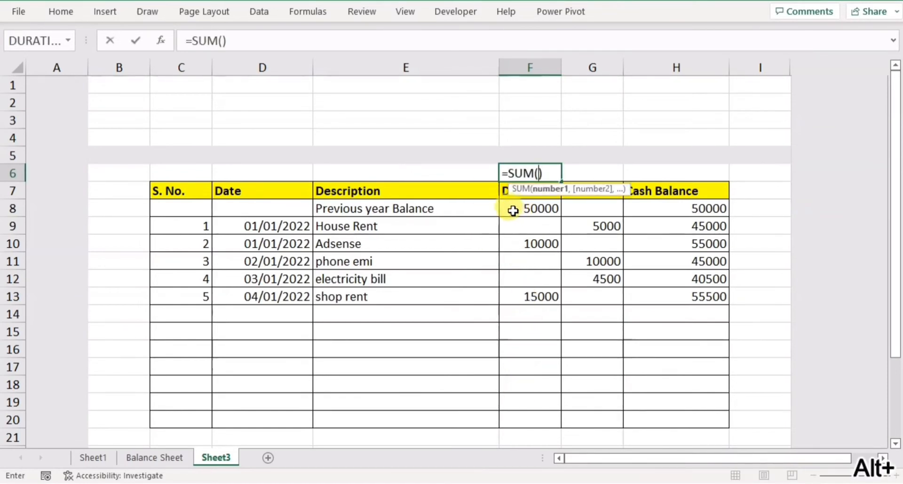
left_click_drag(514, 210, 514, 419)
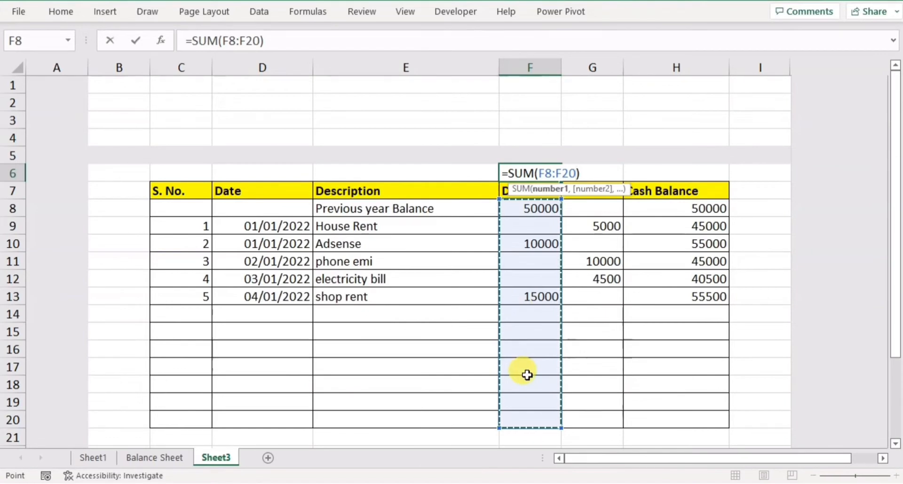
key("Return")
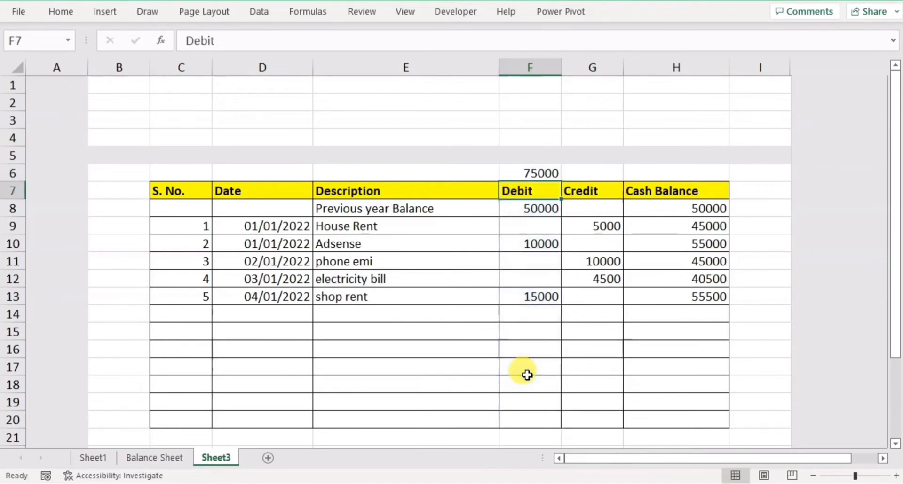
Total the Credit column in G6 with a SUM formula over G8:G20.
left_click(592, 174)
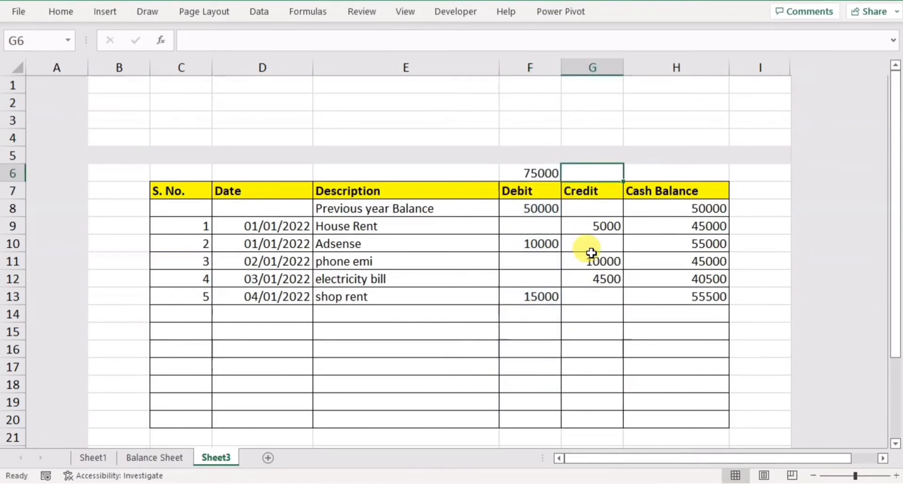
key("alt+equal")
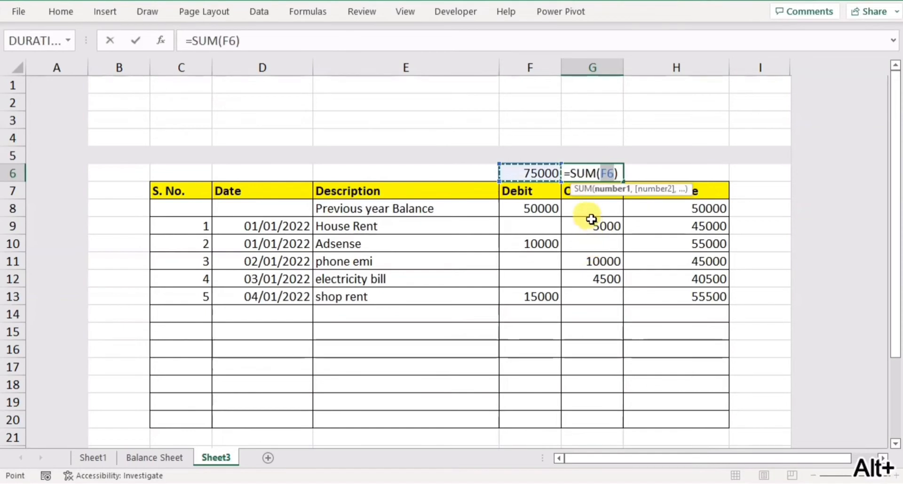
left_click_drag(590, 210, 588, 421)
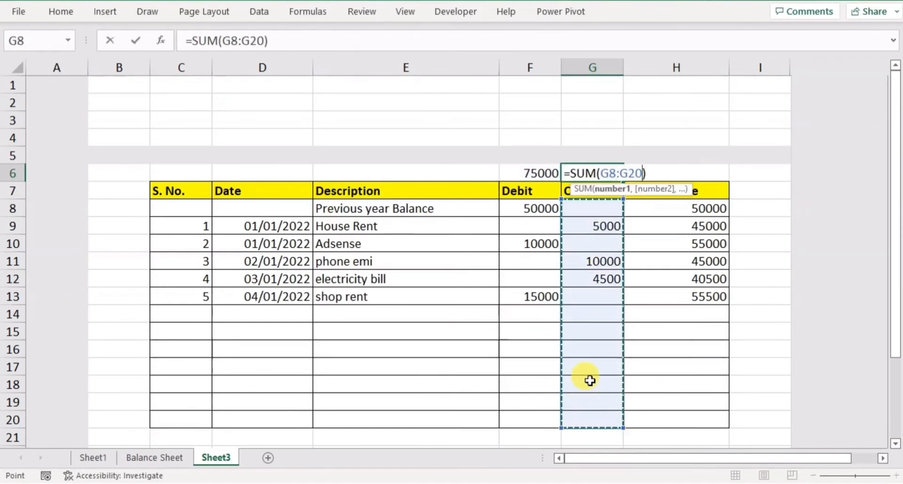
key("Return")
Calculate the overall balance in H6 with the formula =F6-G6.
left_click(661, 170)
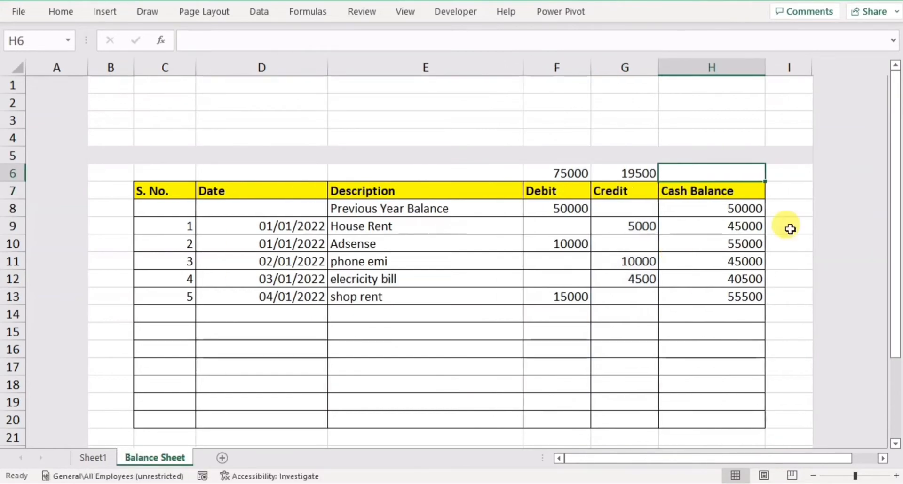
type("=")
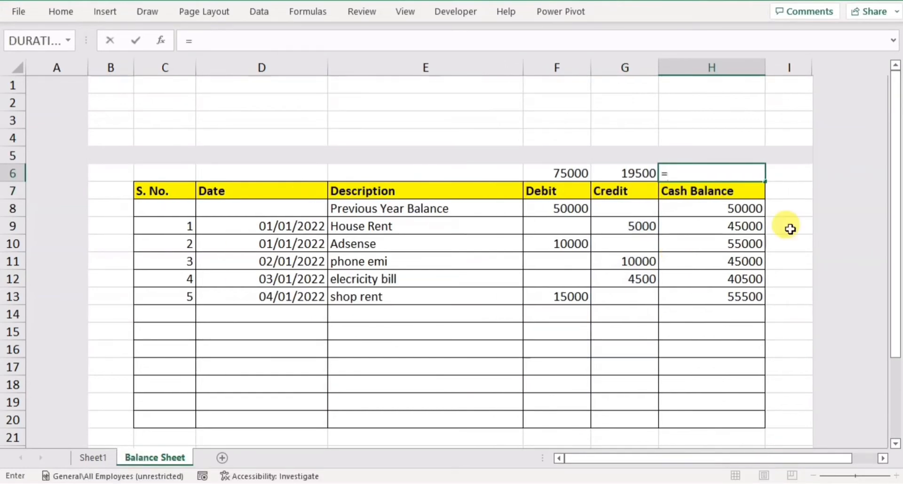
left_click(586, 178)
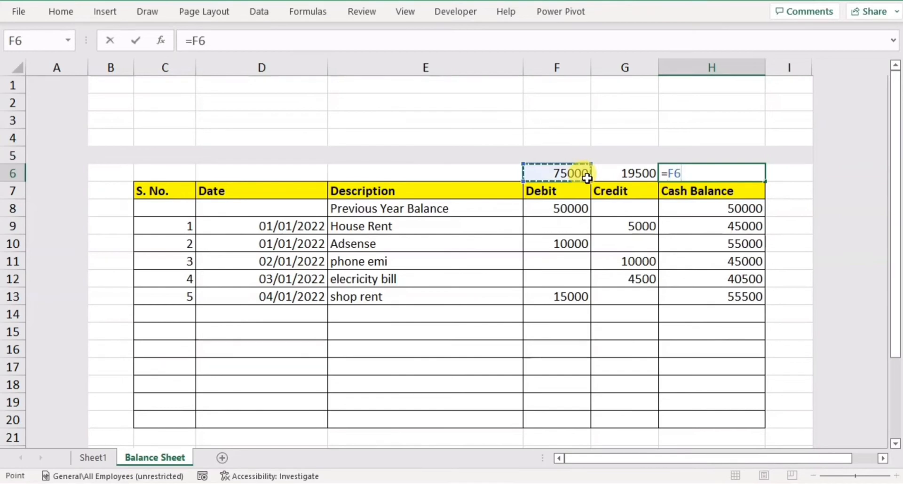
left_click(607, 176)
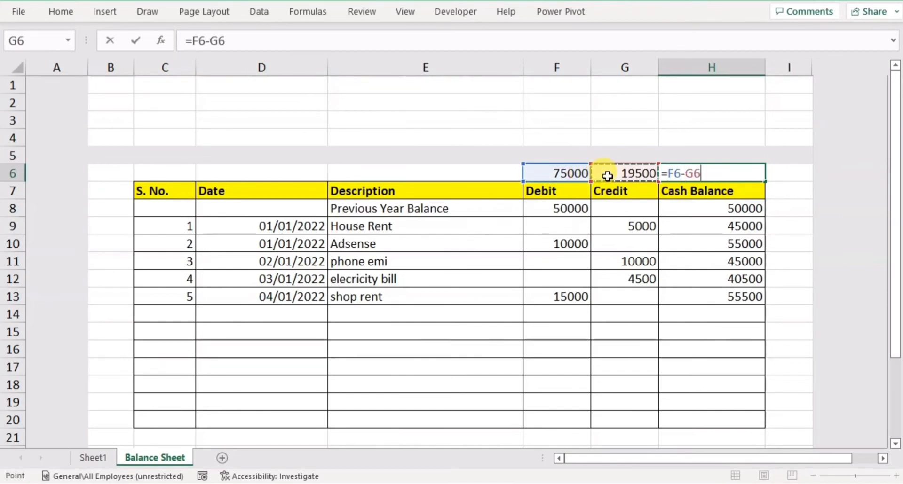
key("Return")
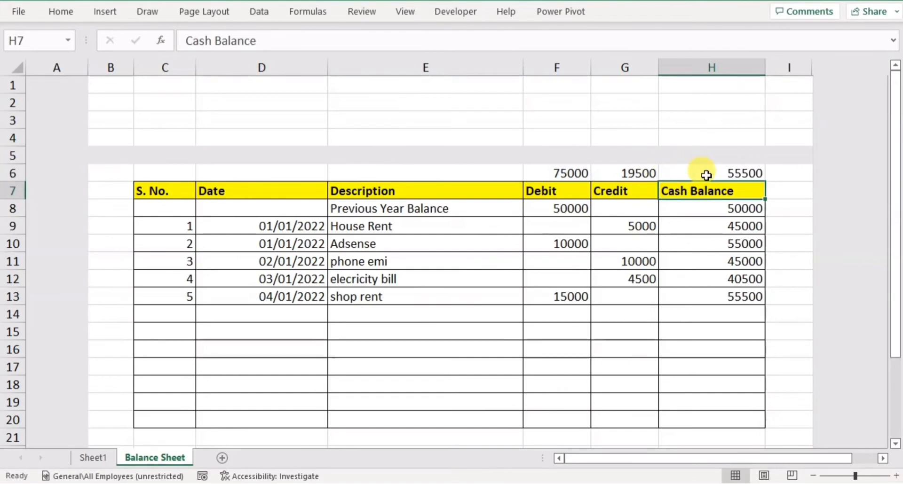
Format the totals in F6:H6 and the amounts in F8:H20 as ₹ currency with 0 decimal places.
left_click_drag(544, 175, 751, 174)
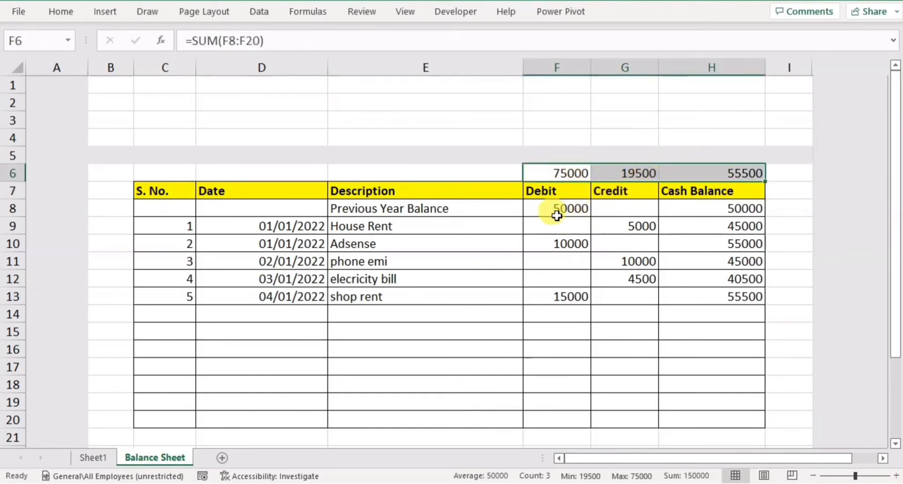
left_click_drag(549, 213, 721, 422)
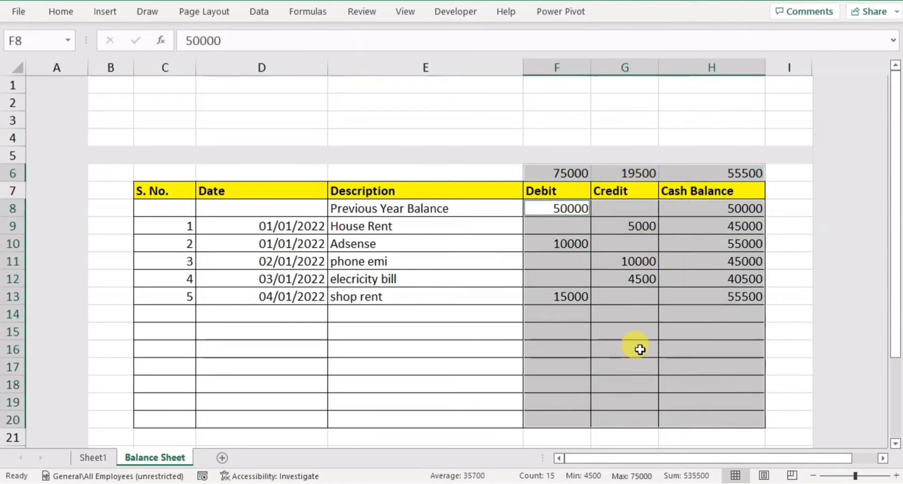
right_click(587, 272)
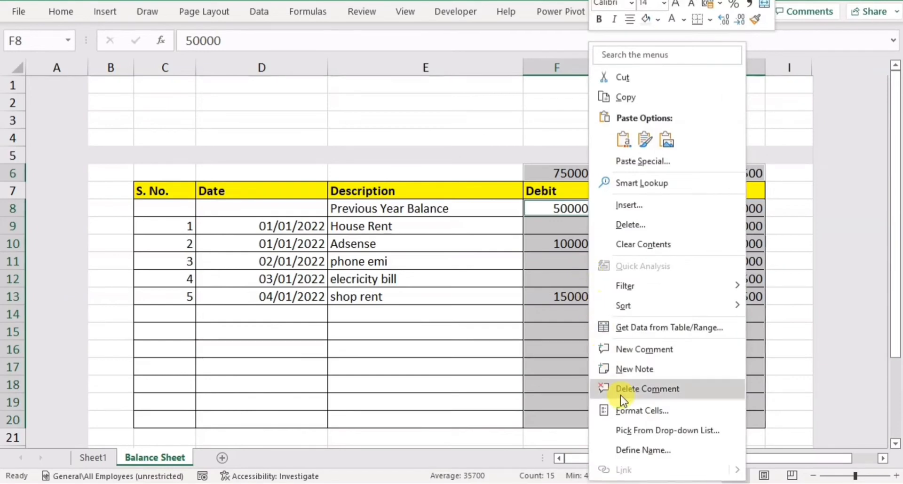
left_click(627, 412)
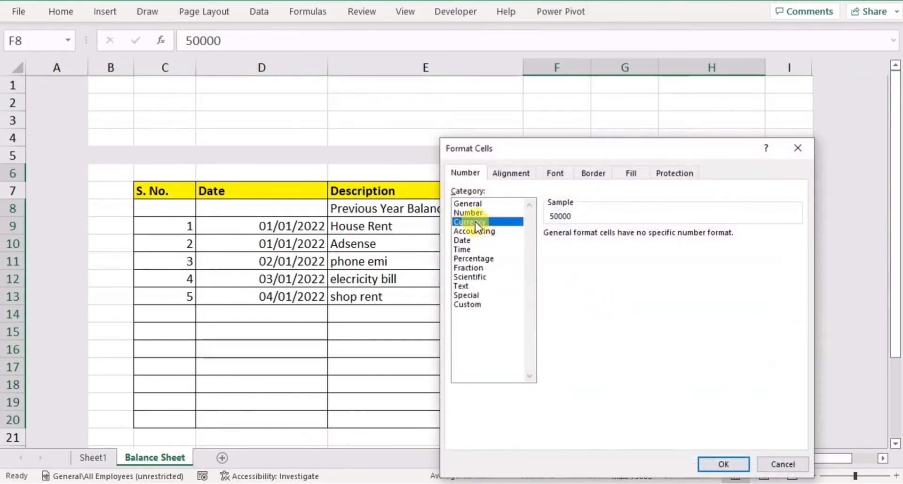
left_click(475, 222)
left_click(639, 239)
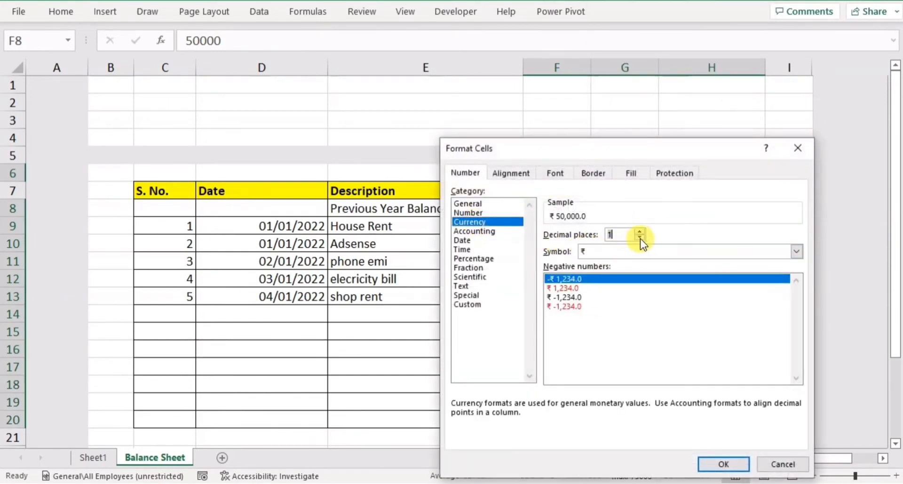
left_click(639, 238)
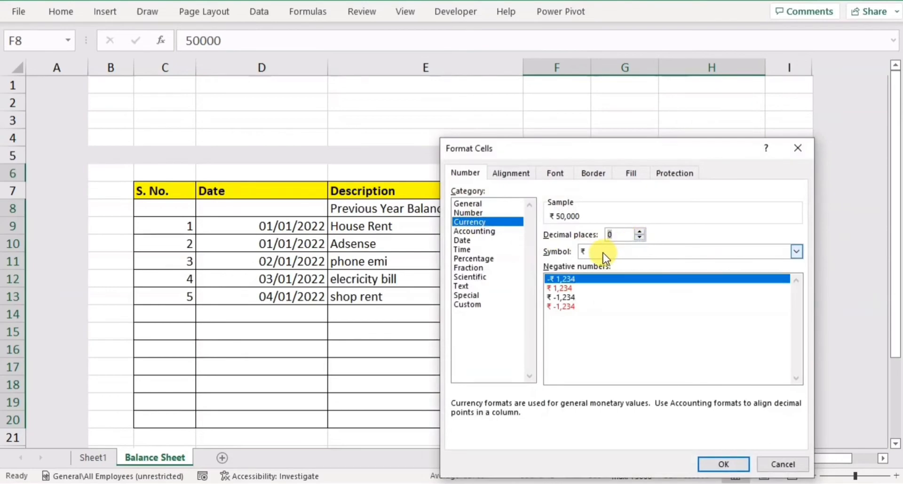
left_click(726, 462)
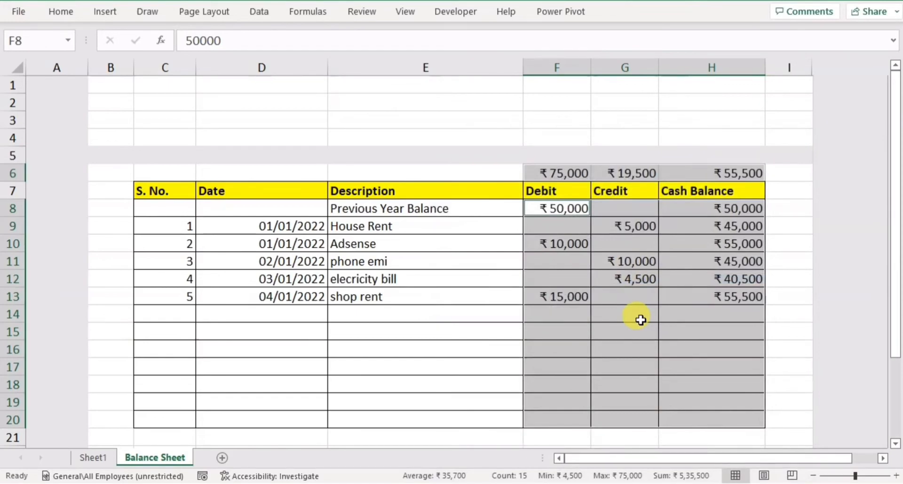
left_click(428, 329)
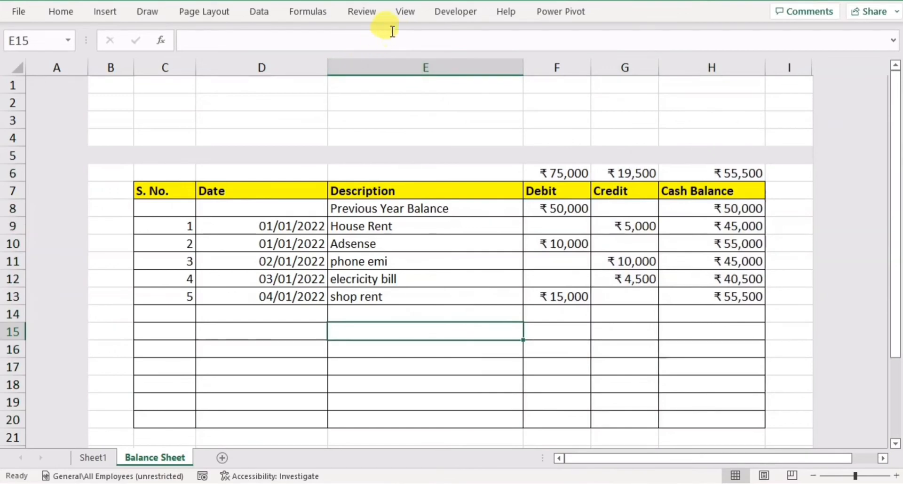
Turn off the gridlines on the Balance Sheet worksheet.
left_click(404, 10)
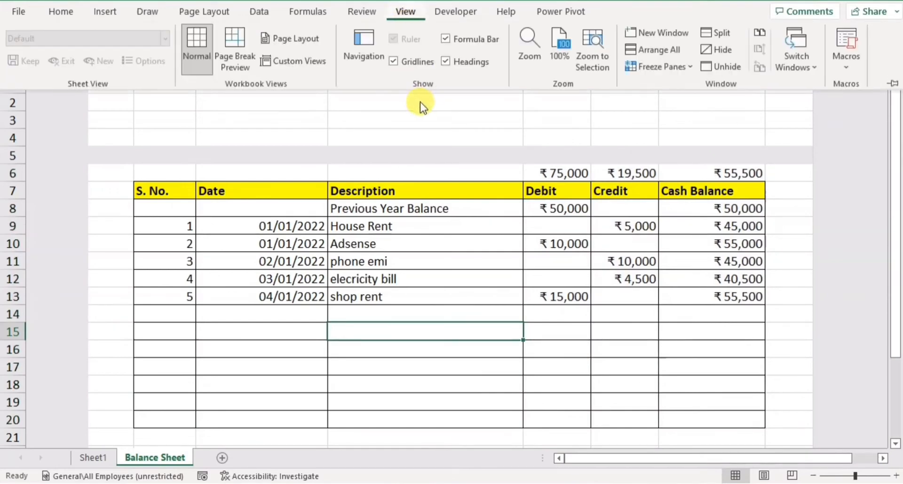
left_click(417, 67)
left_click(430, 324)
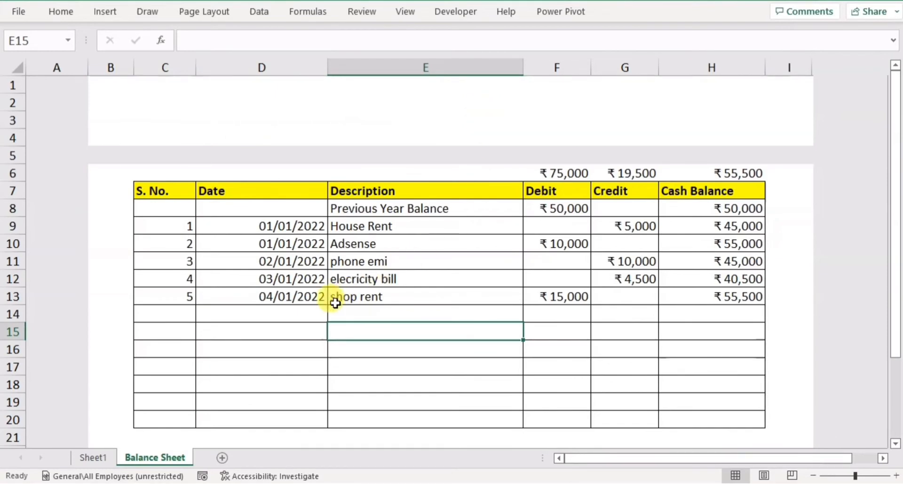
Copy the Total Debits, Total Credits and Balance icons together from Sheet1.
left_click(86, 457)
left_click(147, 106)
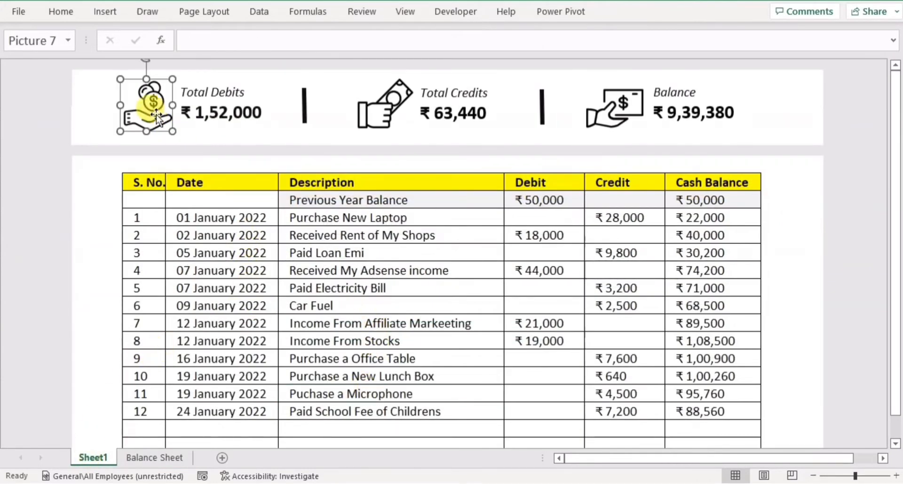
left_click(356, 116)
left_click(161, 109)
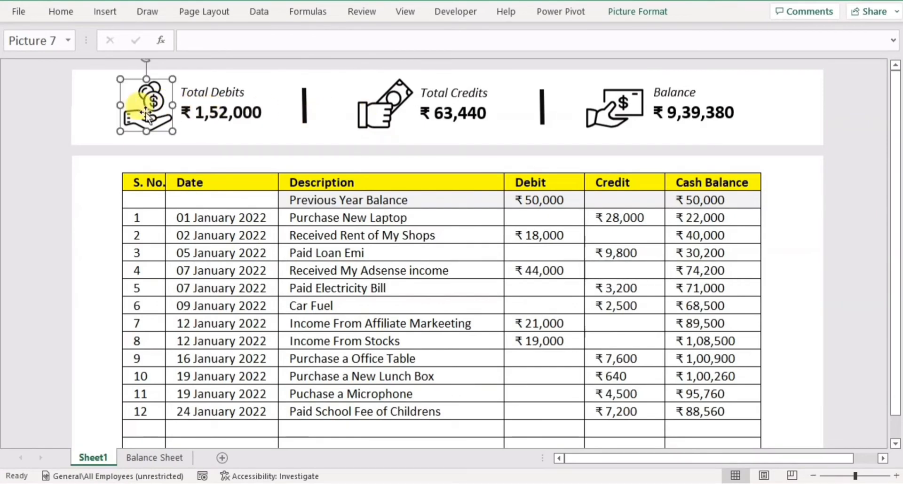
left_click(377, 113, "ctrl")
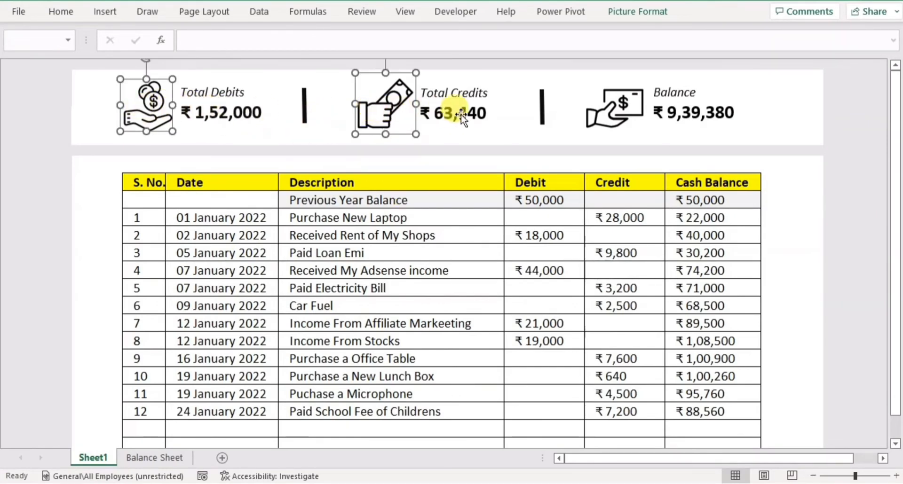
left_click(591, 97, "ctrl")
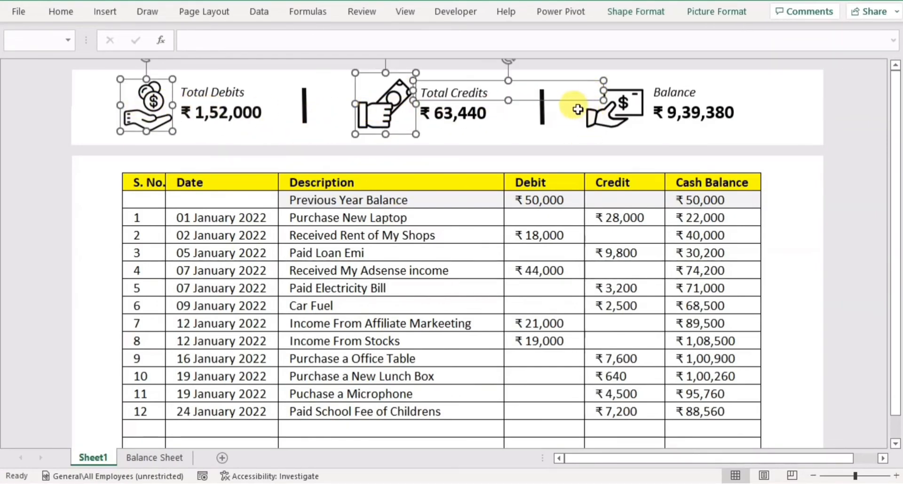
left_click(579, 109, "ctrl")
key("ctrl+c")
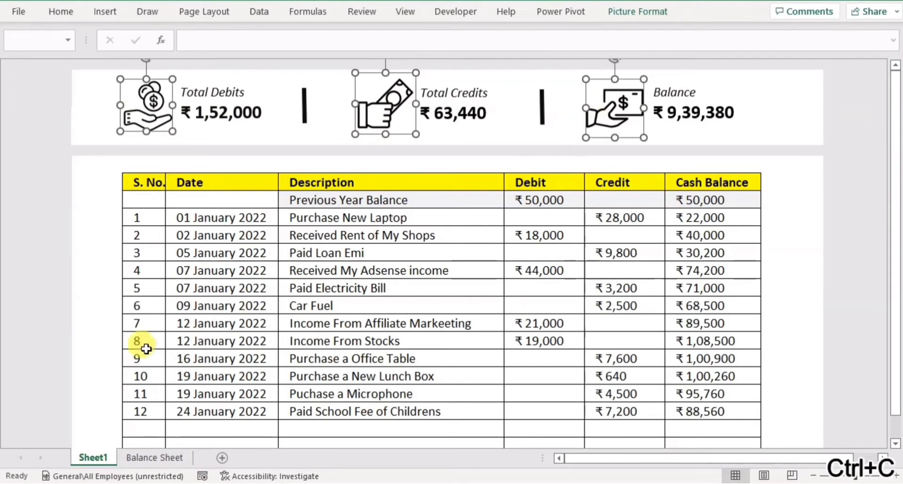
Paste the three icons into the Balance Sheet worksheet and position them in the white band above gray row 5.
left_click(154, 458)
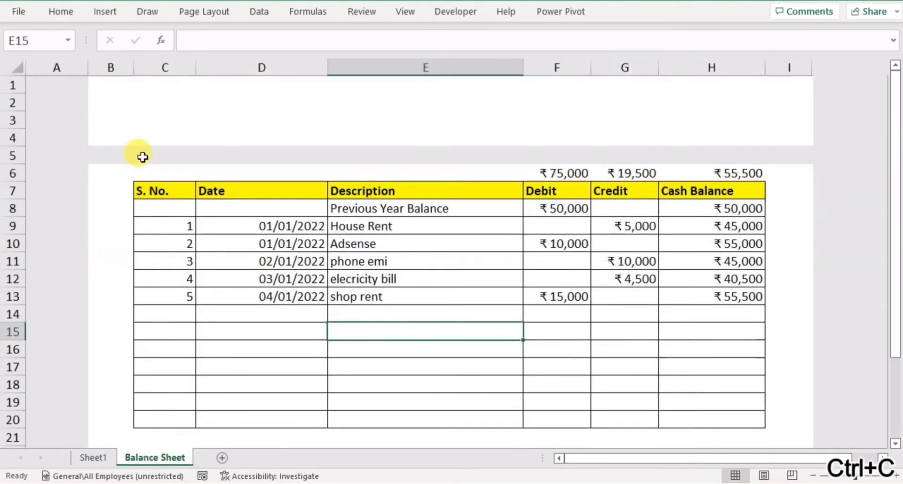
left_click(155, 96)
key("ctrl+v")
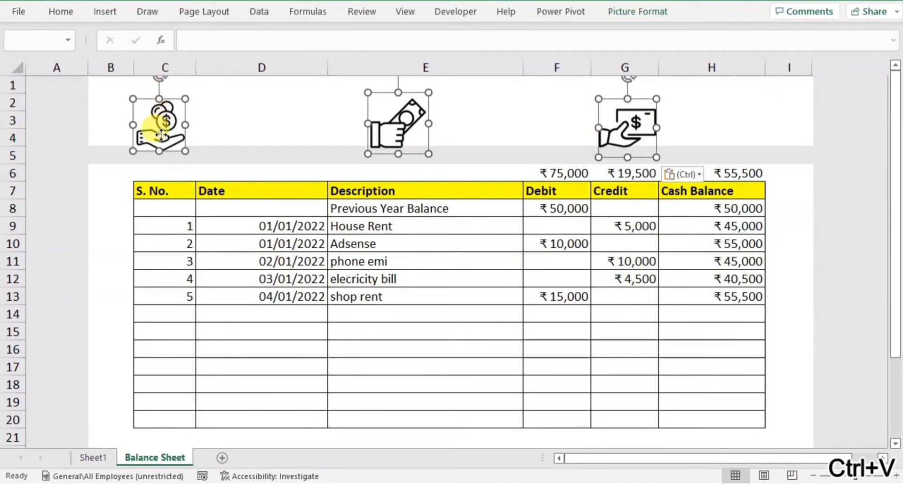
left_click_drag(162, 124, 158, 121)
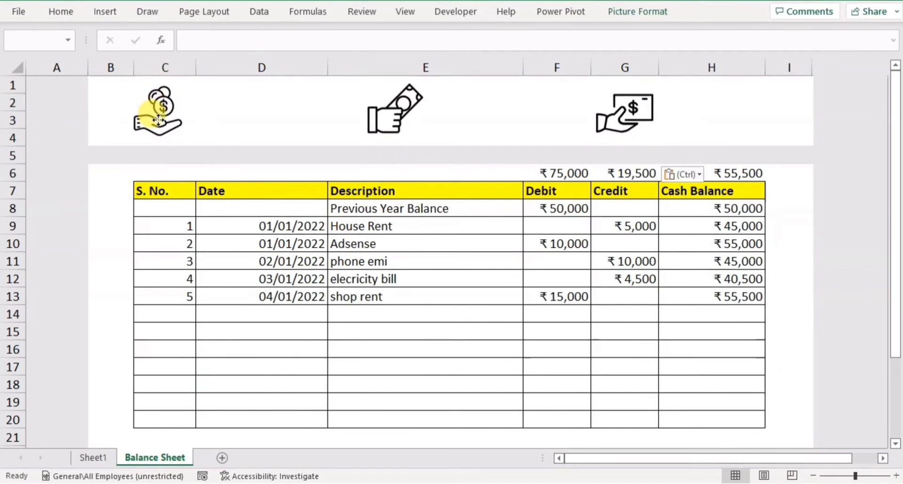
left_click(199, 280)
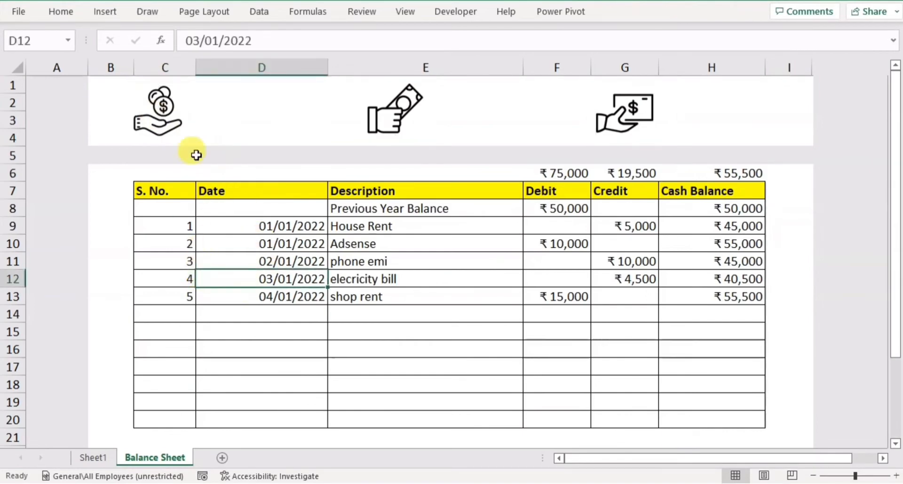
Draw a rectangle beside the first icon and enter the text Total Debit Amount in it.
left_click(102, 13)
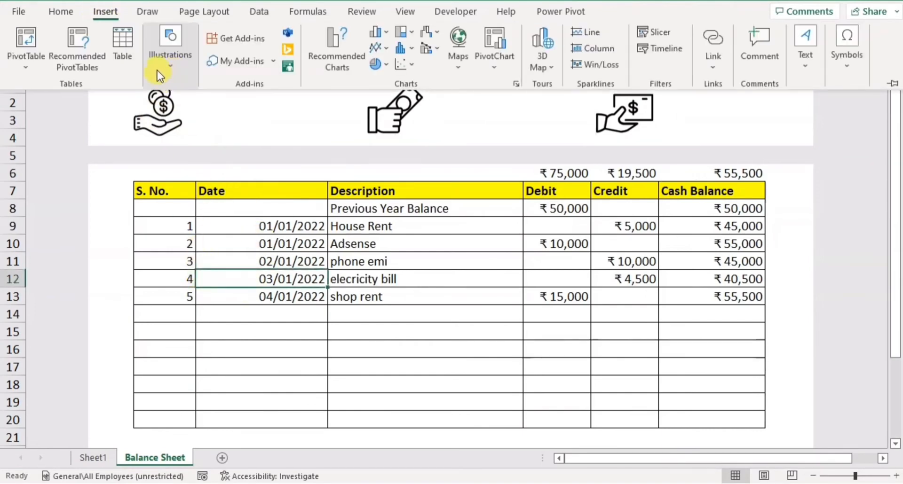
left_click(157, 71)
left_click(197, 134)
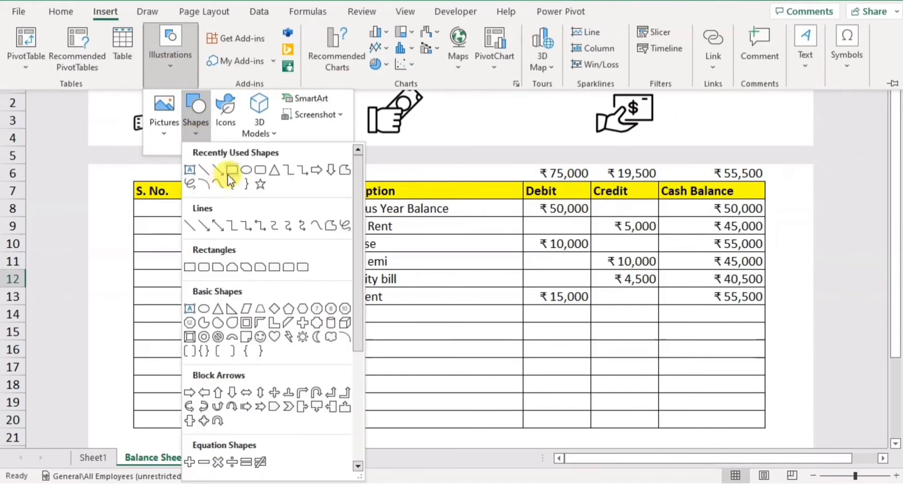
left_click(230, 173)
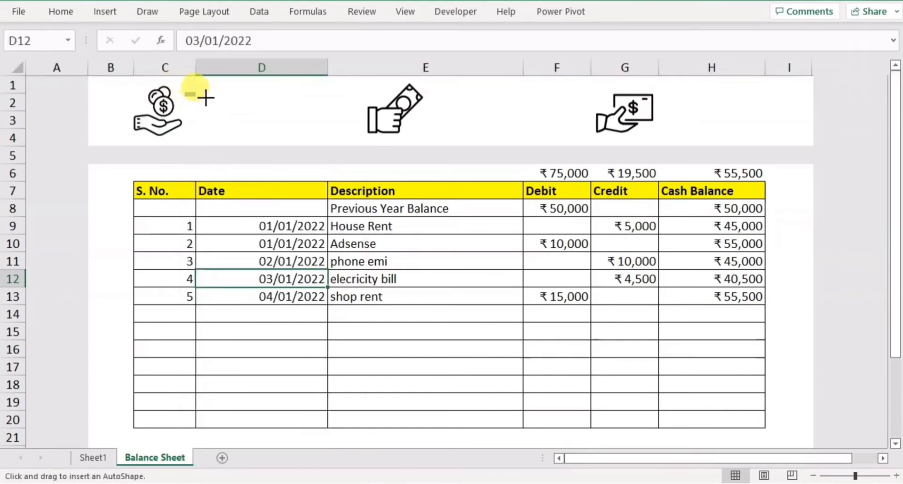
left_click_drag(206, 98, 318, 117)
type("T")
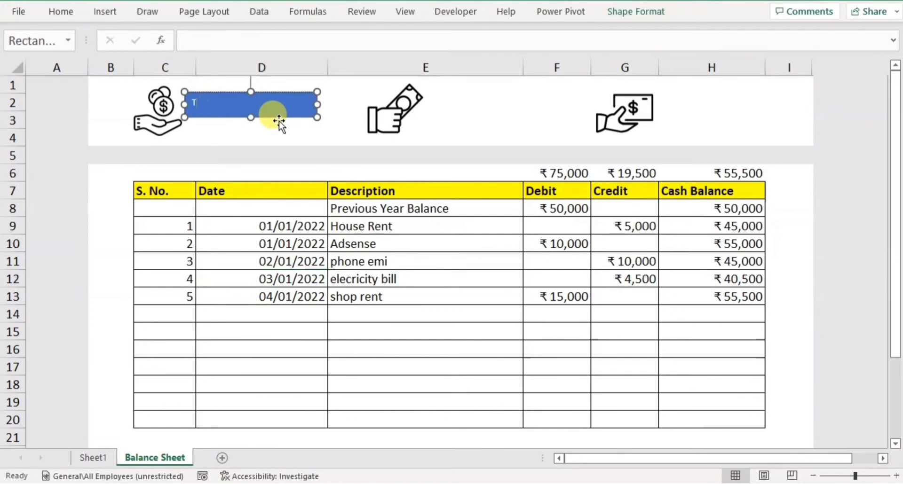
type("otal Debit Amount")
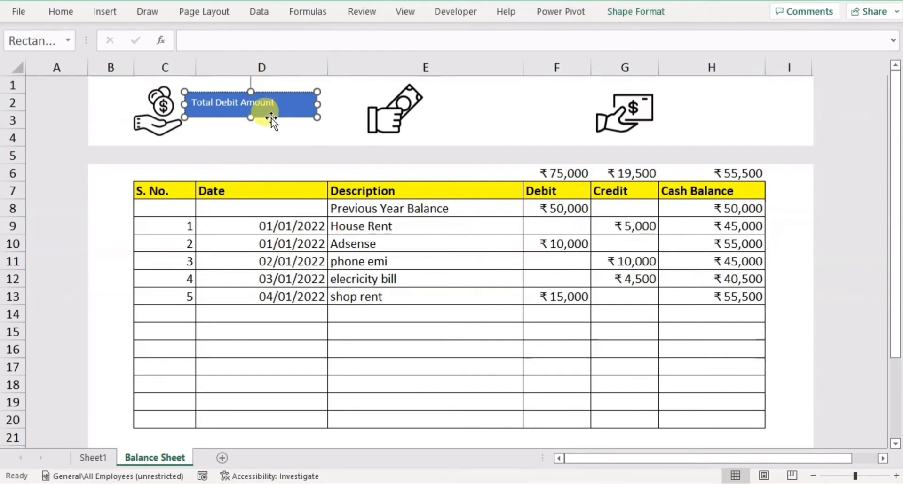
Copy the label rectangle beside the other two icons and change the middle copy's text to Total Credit Amount.
left_click_drag(272, 118, 744, 120)
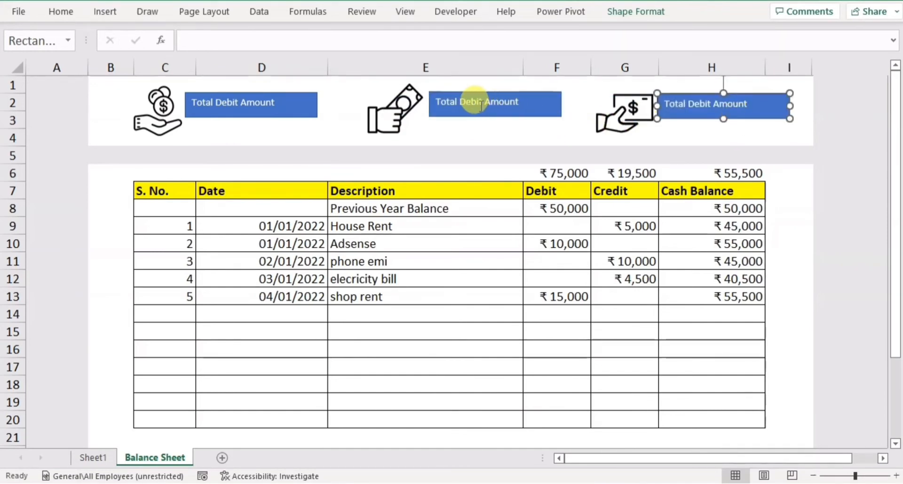
double_click(479, 105)
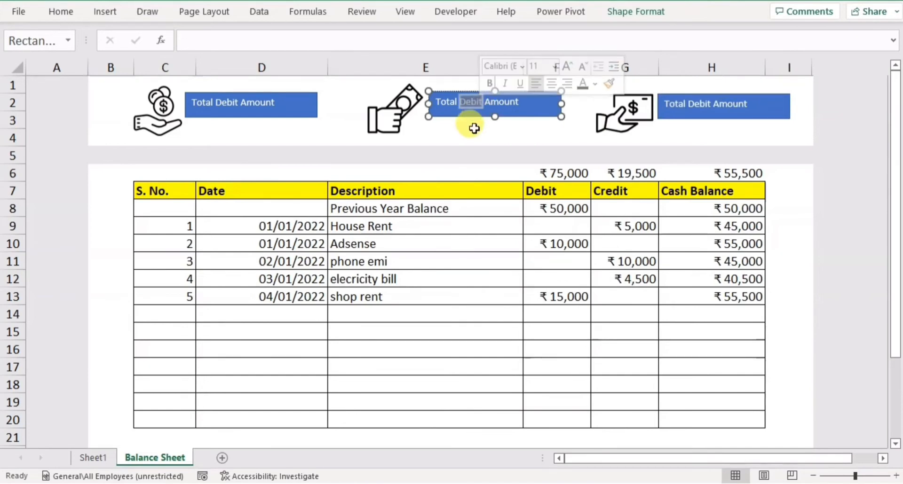
type("Cre")
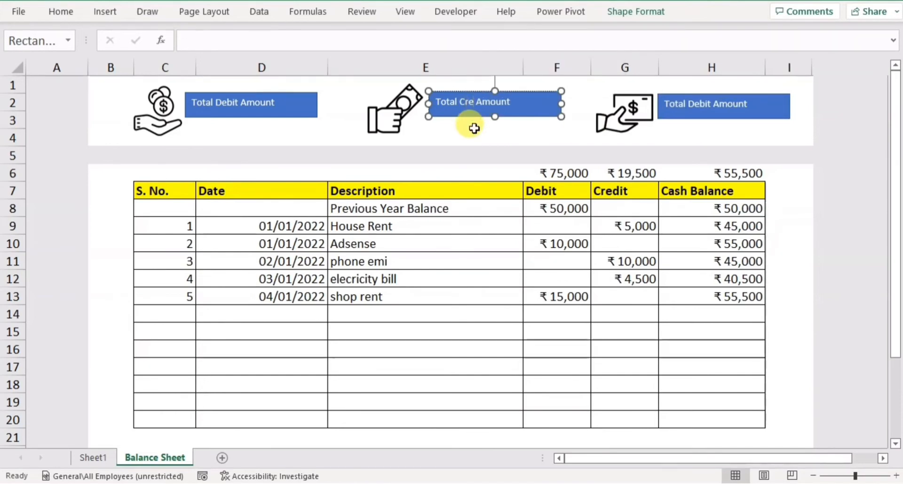
type("dit")
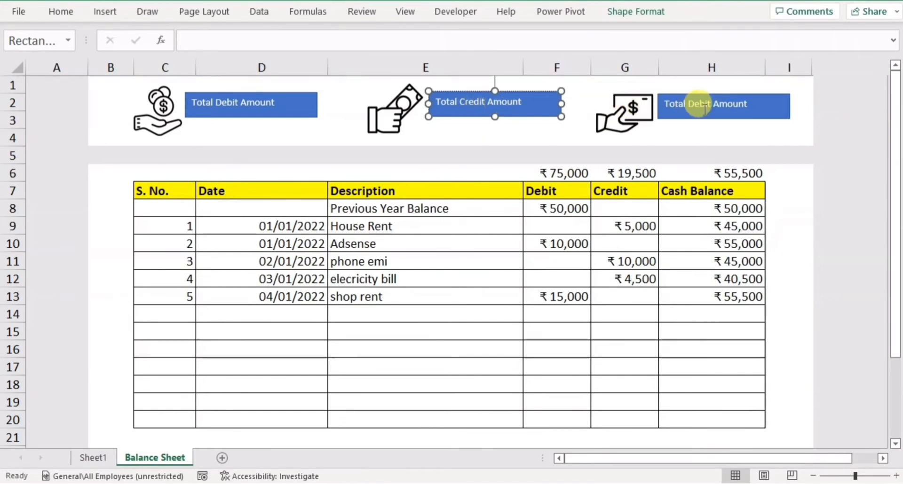
Replace the text of the rectangle beside the third icon with Cash Balance.
double_click(705, 107)
key("BackSpace")
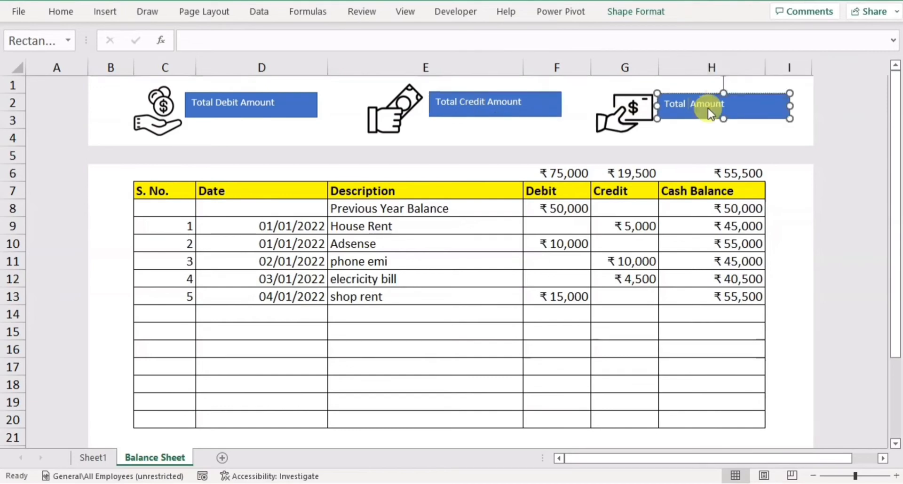
key("Delete")
key("Delete")
key("Delete")
key("Delete")
key("Delete")
key("Delete")
key("Delete")
key("BackSpace")
key("BackSpace")
key("BackSpace")
key("BackSpace")
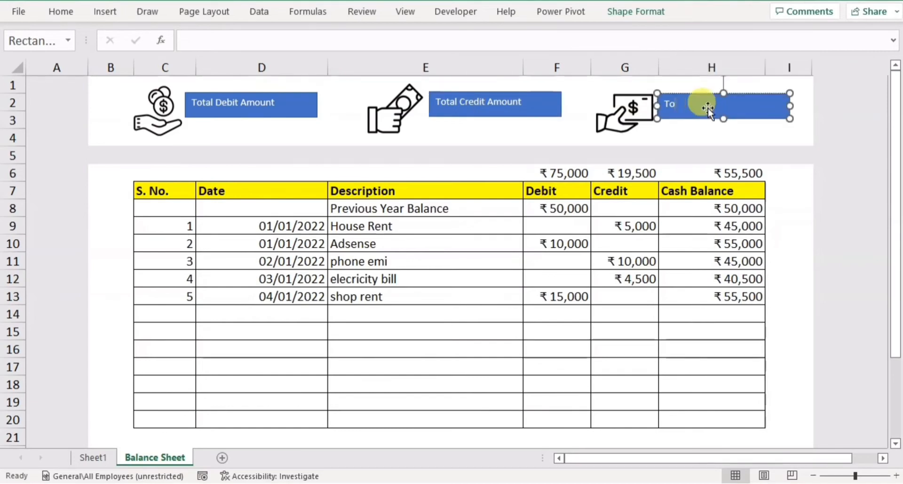
type("Cas")
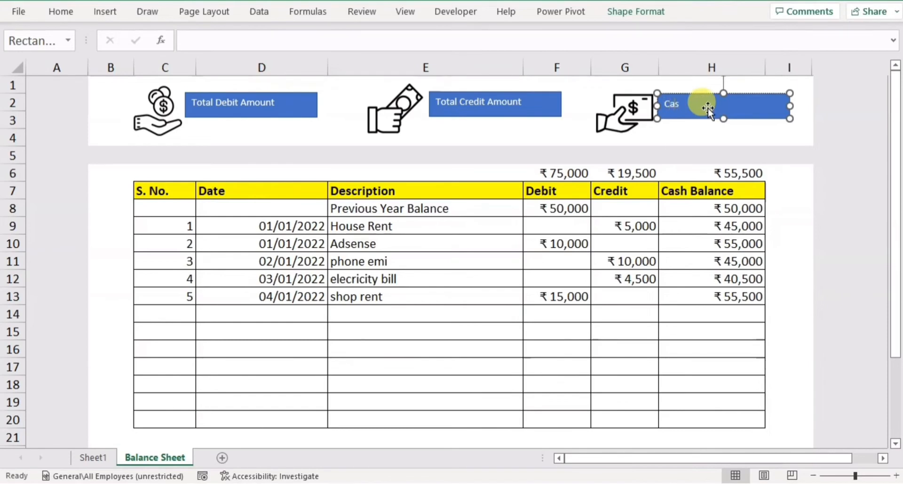
type("h Balance")
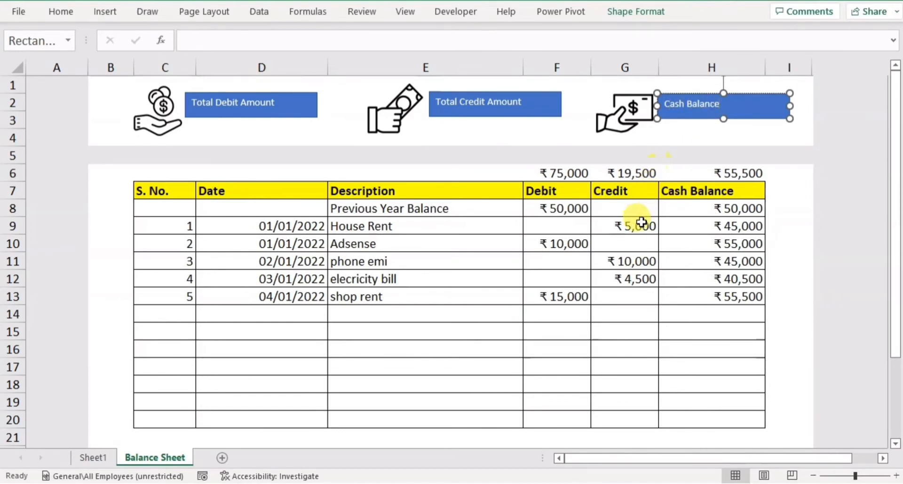
Format the text of all three label rectangles as black, size 12 and italic.
left_click(255, 107)
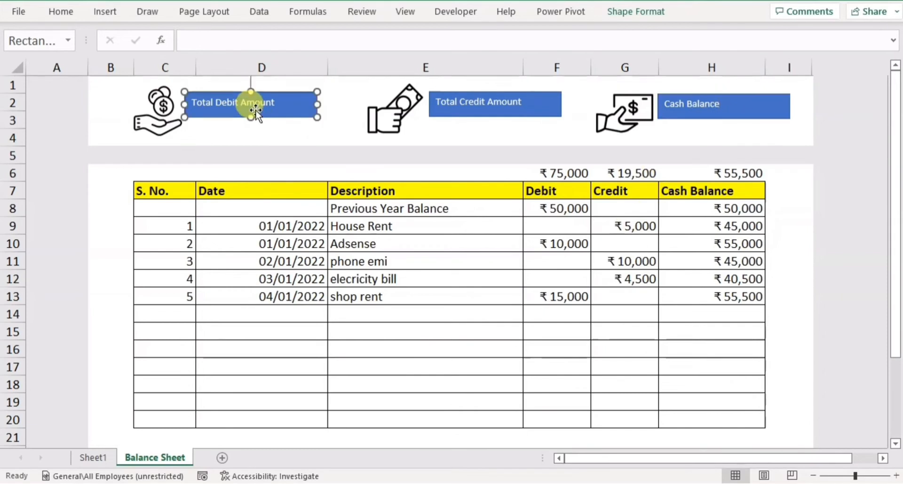
left_click(483, 111, "ctrl")
left_click(689, 99, "ctrl")
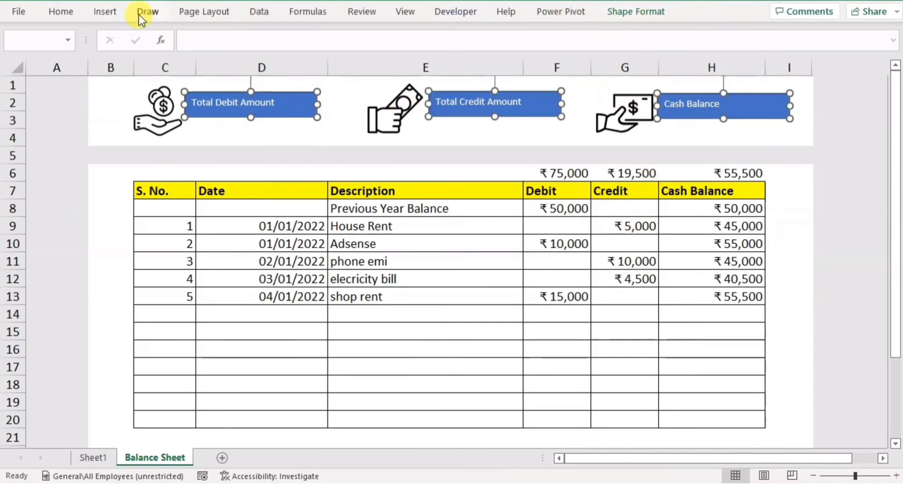
left_click(61, 12)
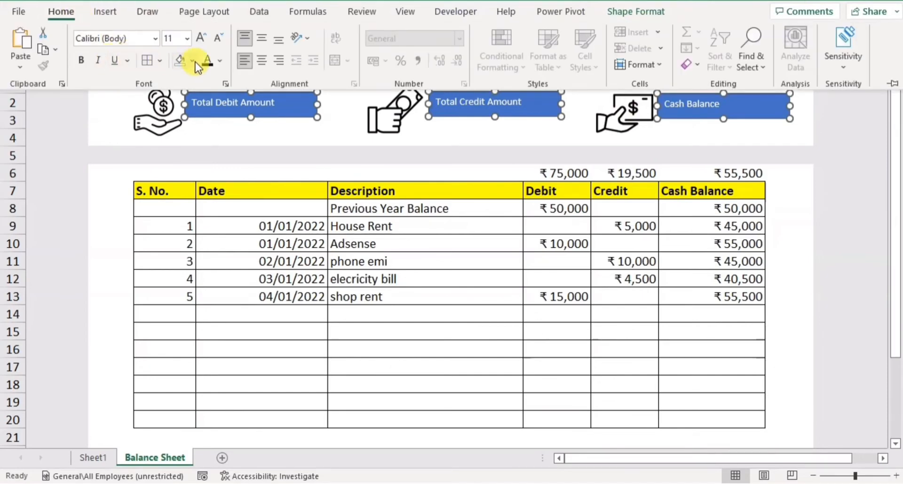
left_click(221, 61)
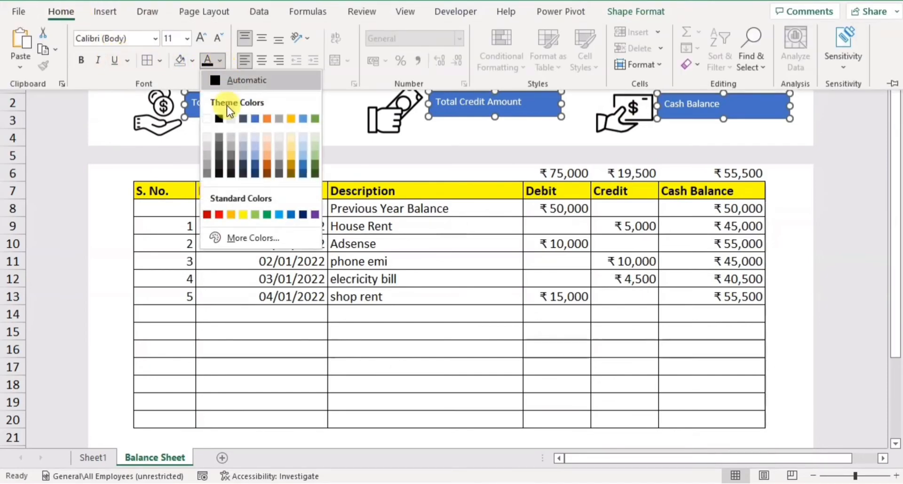
left_click(219, 176)
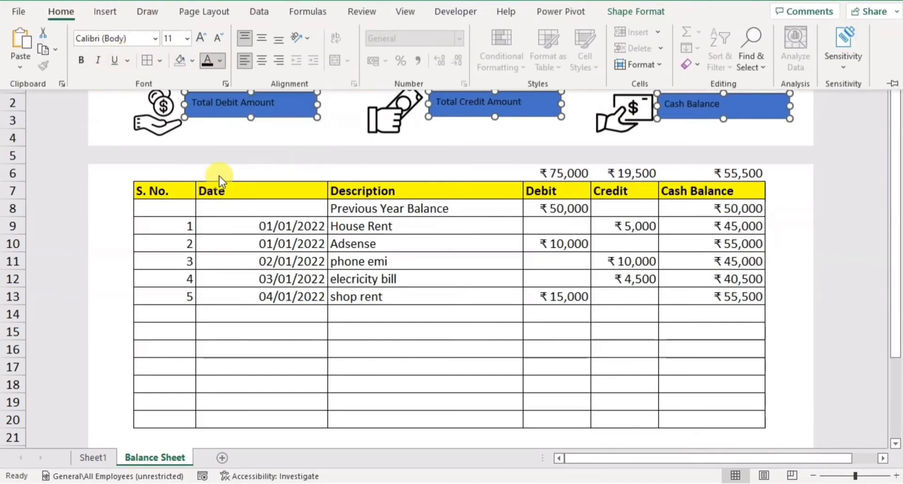
left_click(199, 41)
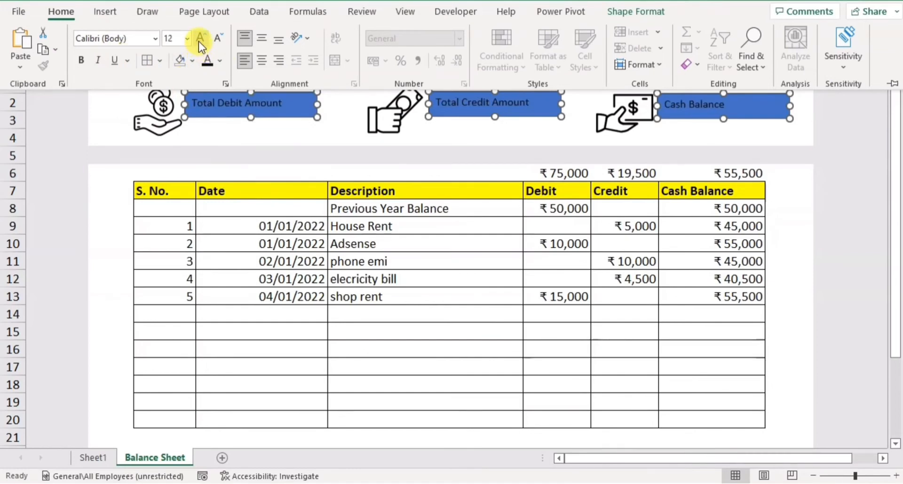
left_click(97, 60)
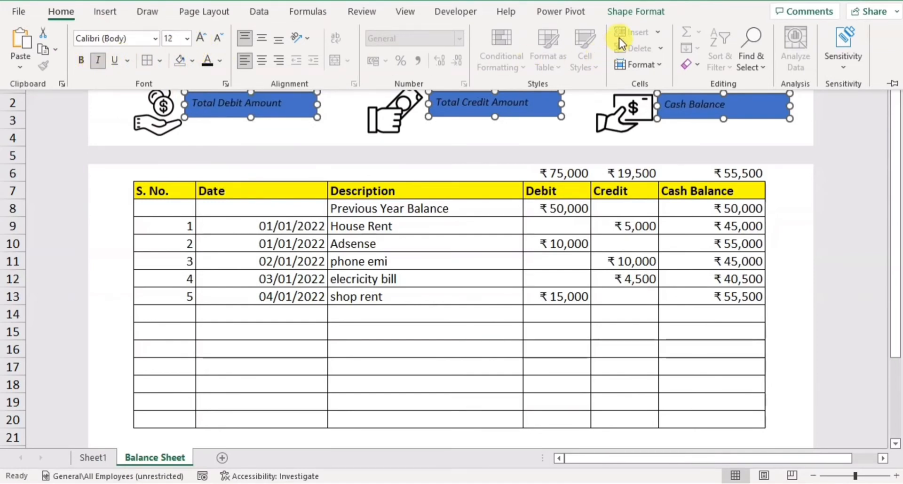
Remove the blue fill and the outline from the three label rectangles.
left_click(631, 12)
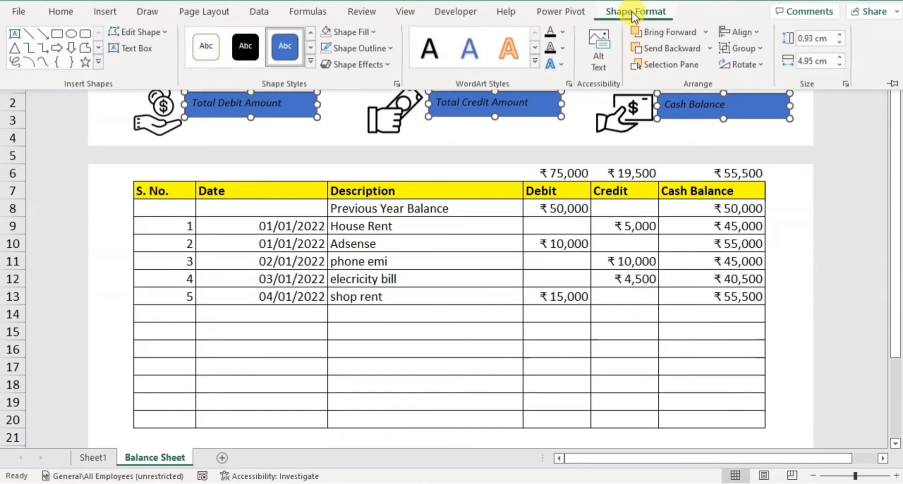
left_click(379, 32)
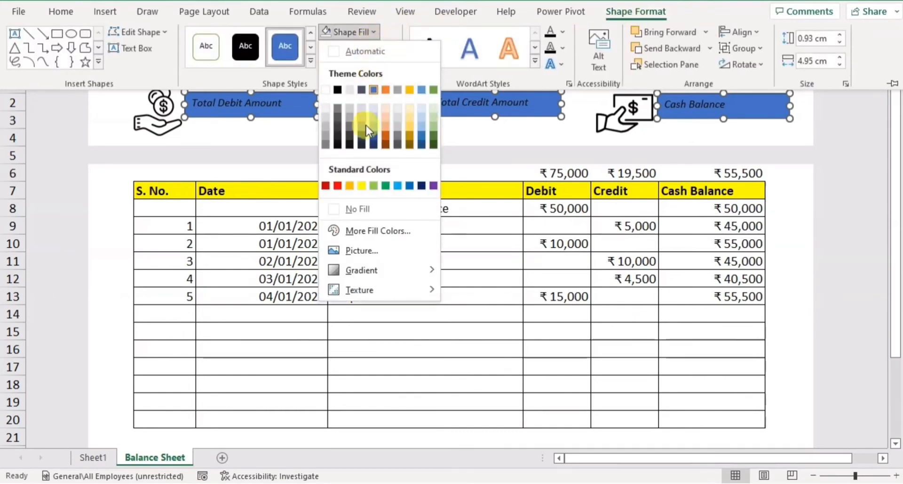
key("Escape")
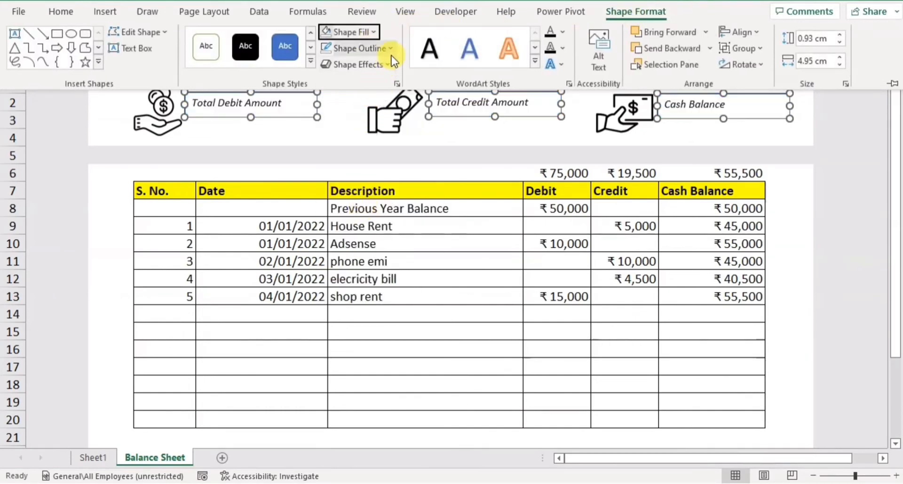
left_click(391, 53)
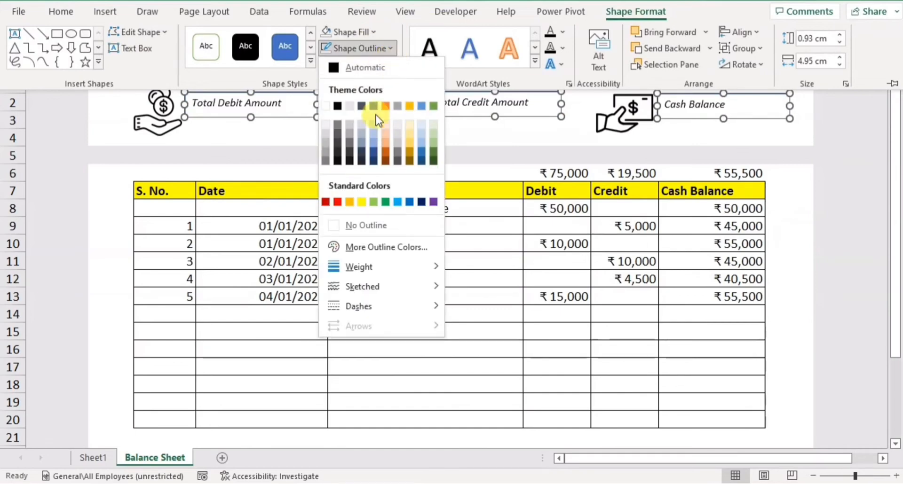
left_click(367, 226)
left_click(98, 204)
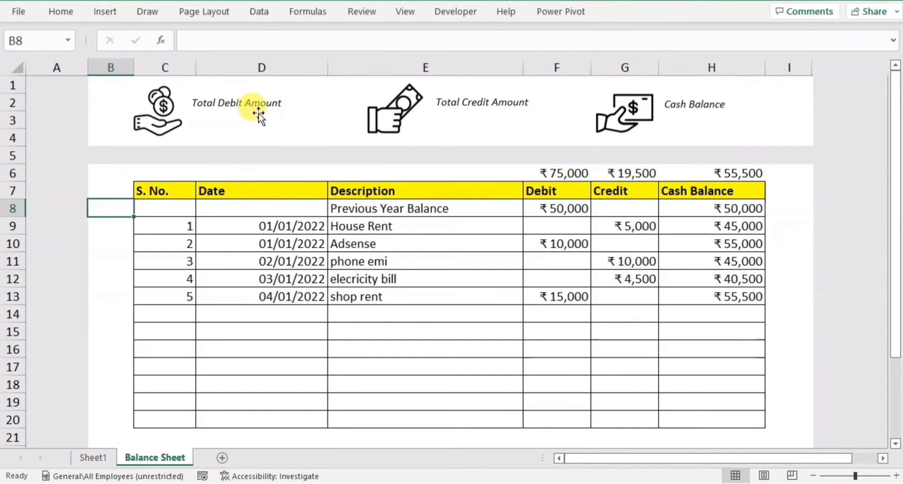
Duplicate the Total Debit Amount label directly beneath itself and clear the copy's text.
left_click(241, 103)
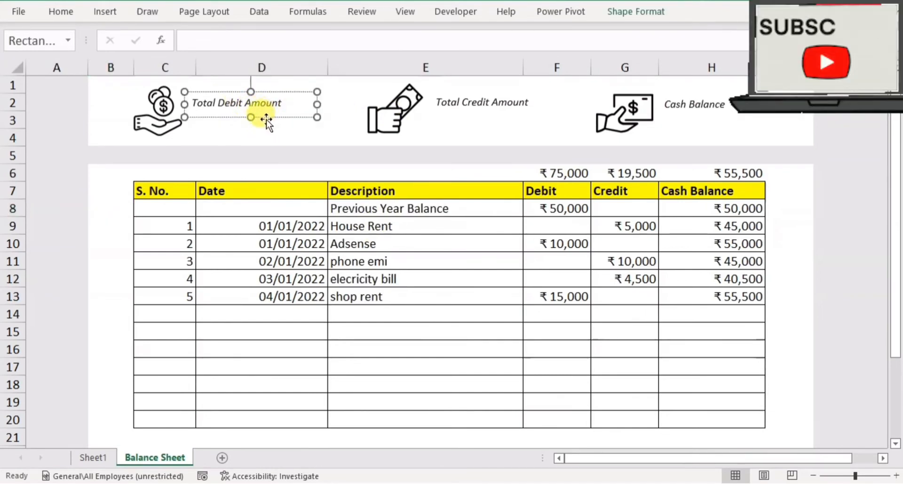
left_click_drag(266, 119, 266, 138)
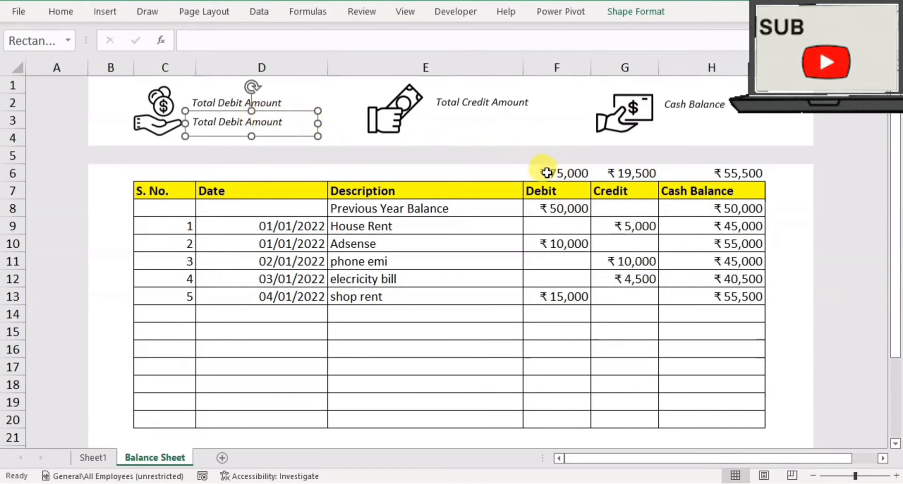
left_click(271, 125)
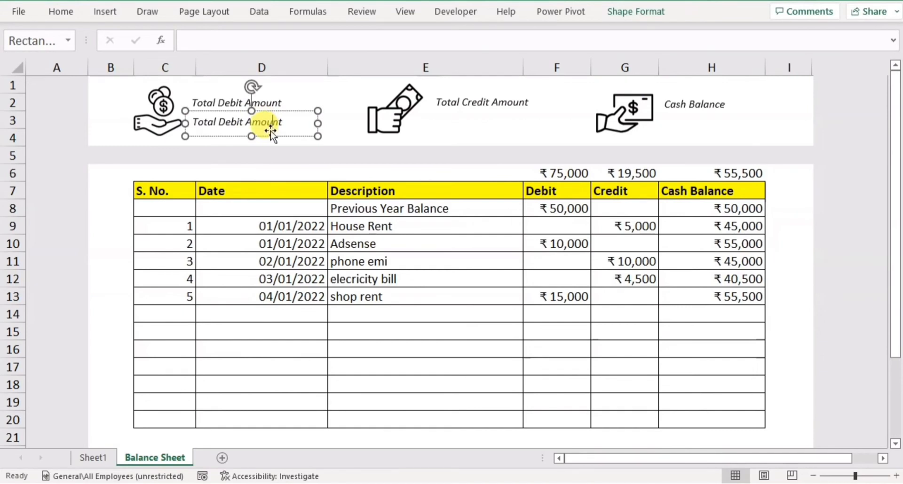
key("Delete")
key("BackSpace")
key("BackSpace")
key("BackSpace")
key("BackSpace")
key("BackSpace")
key("BackSpace")
key("BackSpace")
key("BackSpace")
key("BackSpace")
key("BackSpace")
key("BackSpace")
key("BackSpace")
key("BackSpace")
key("BackSpace")
key("BackSpace")
key("BackSpace")
Link the empty box to cell F6 with =$F$6 and copy it beneath the Total Credit Amount and Cash Balance labels.
left_click(272, 134)
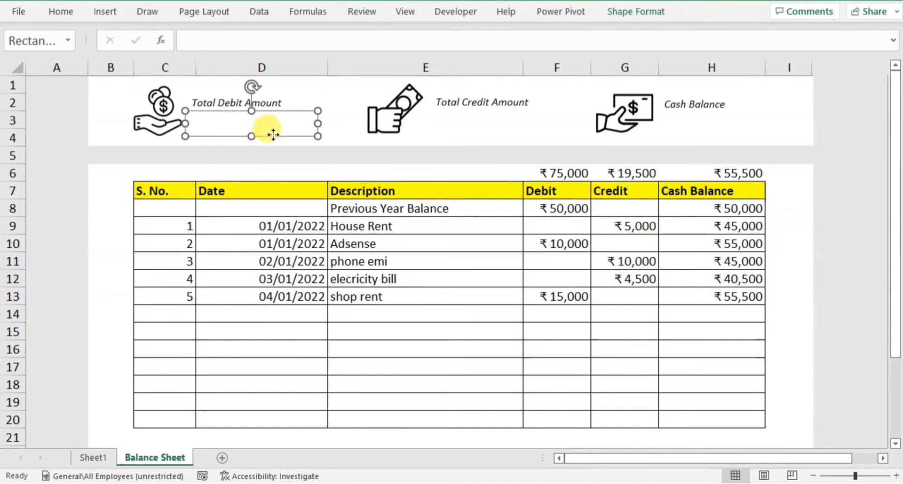
left_click(239, 41)
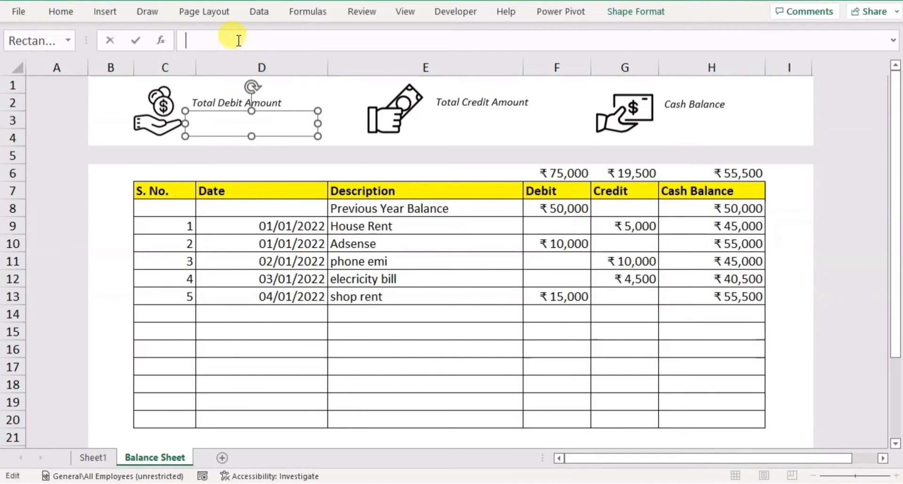
type("=")
left_click(545, 172)
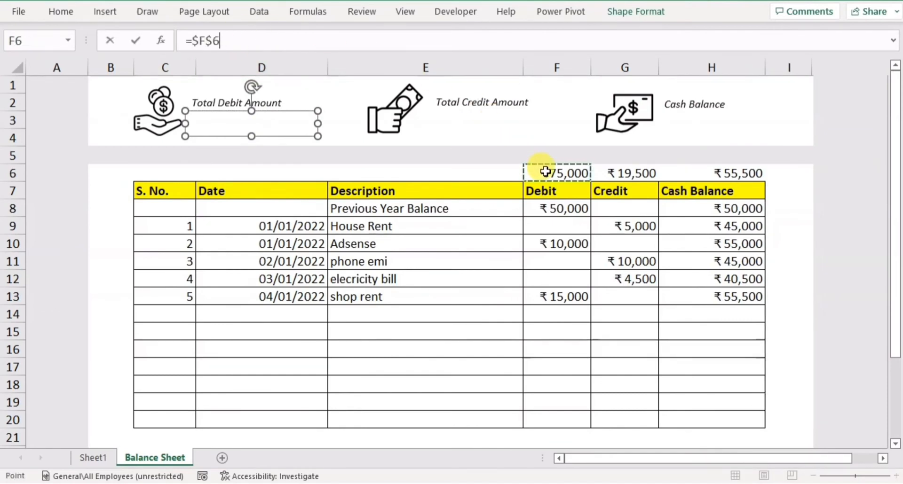
key("Return")
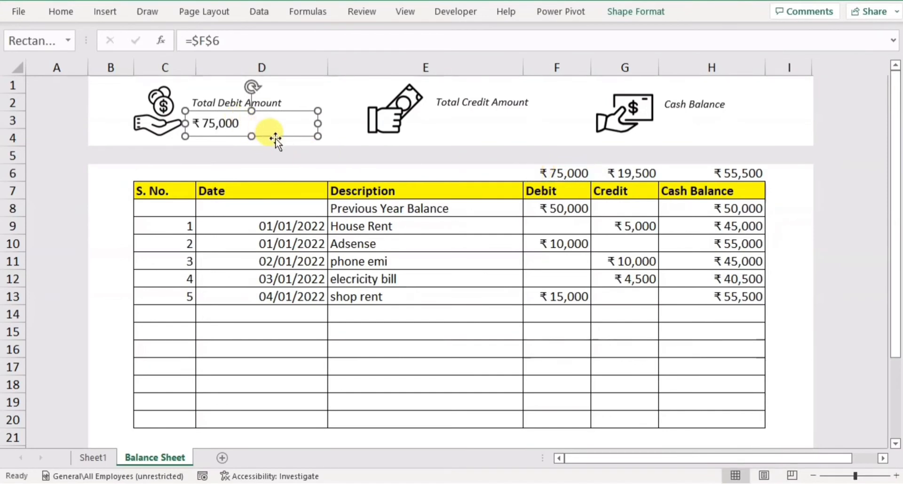
left_click_drag(273, 137, 752, 139)
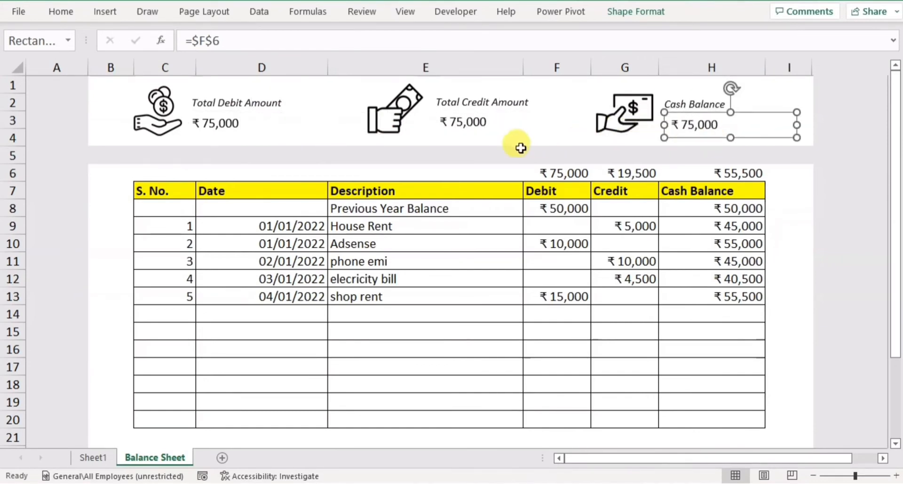
Relink the amount box under Total Credit Amount to the credit total with =$G$6.
left_click(470, 125)
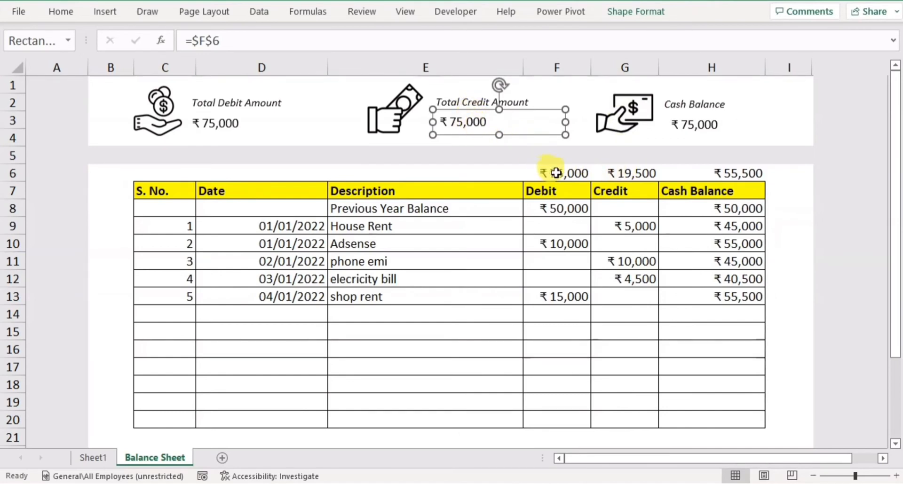
left_click(225, 129)
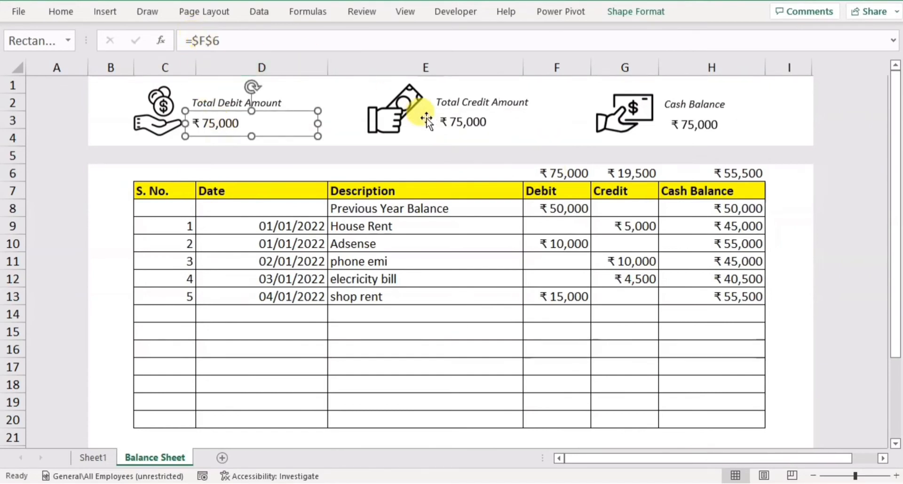
left_click(455, 121)
left_click(207, 42)
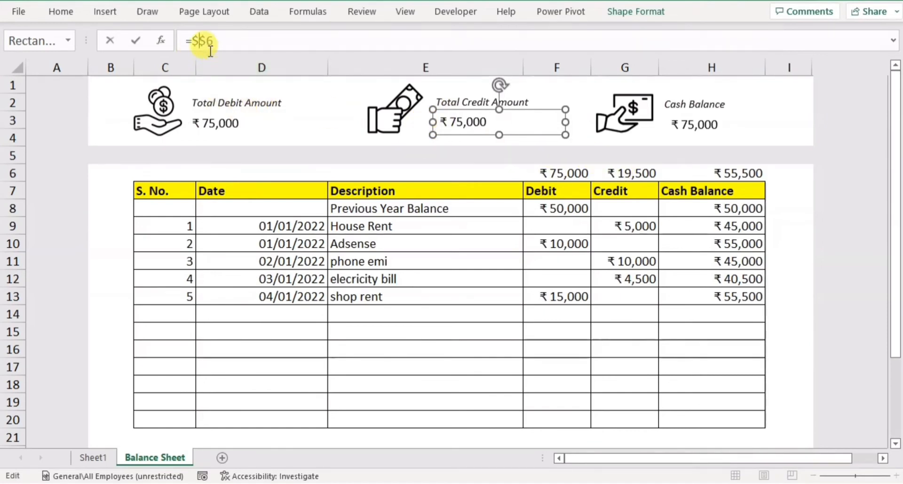
type("g")
key("Return")
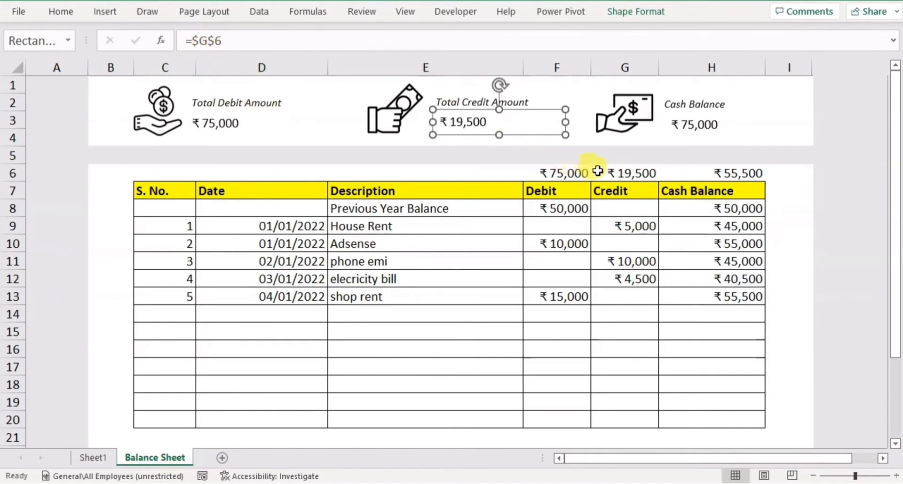
Relink the amount box under Cash Balance to the cash balance total with =$H$6.
left_click(691, 128)
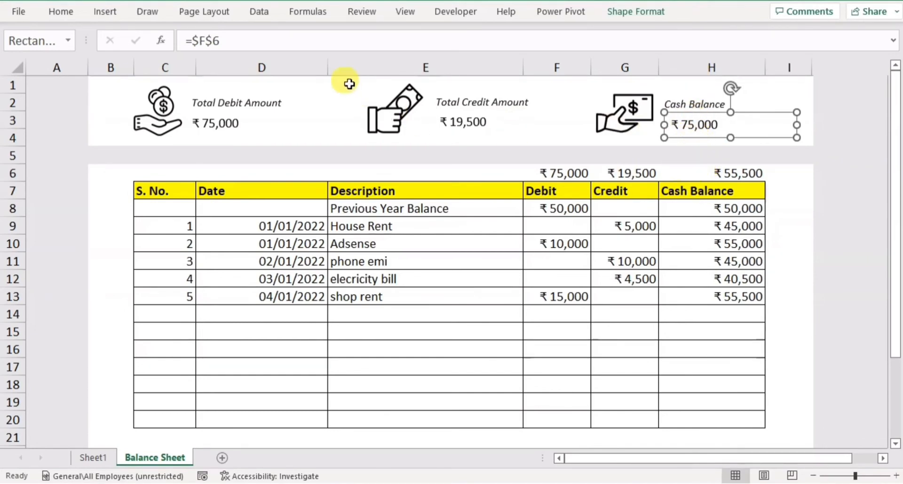
left_click(198, 41)
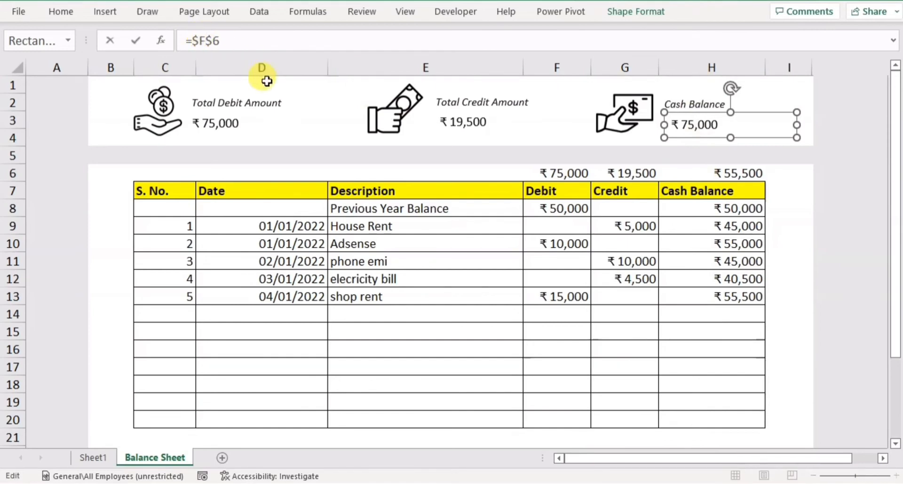
type("h")
key("Return")
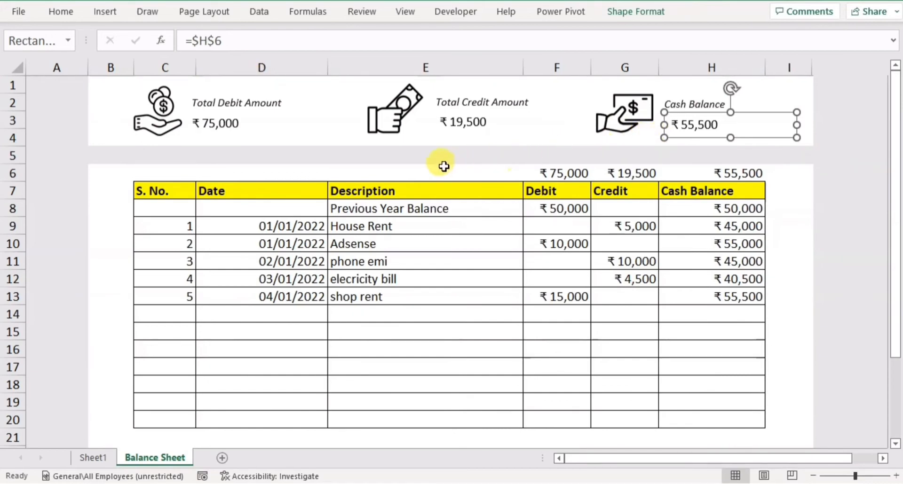
Format the text of all three linked amount boxes as bold, size 24.
left_click(271, 123)
left_click(468, 124, "shift")
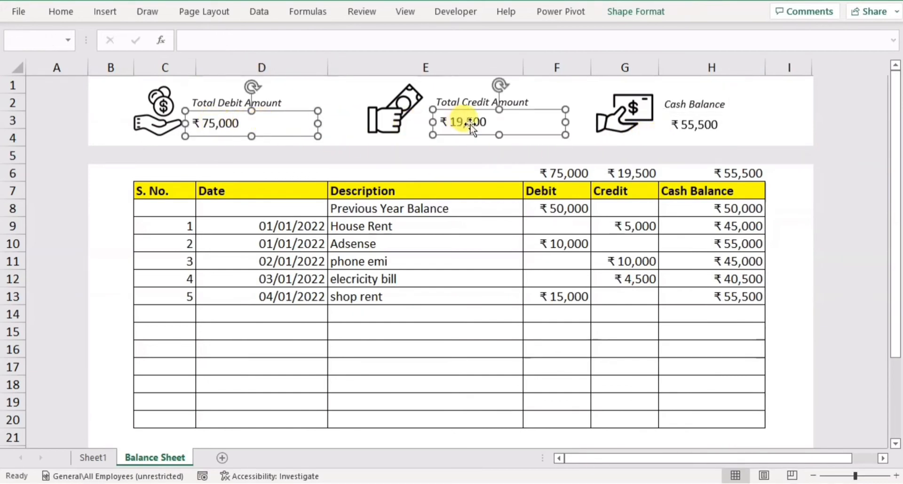
left_click(688, 124, "shift")
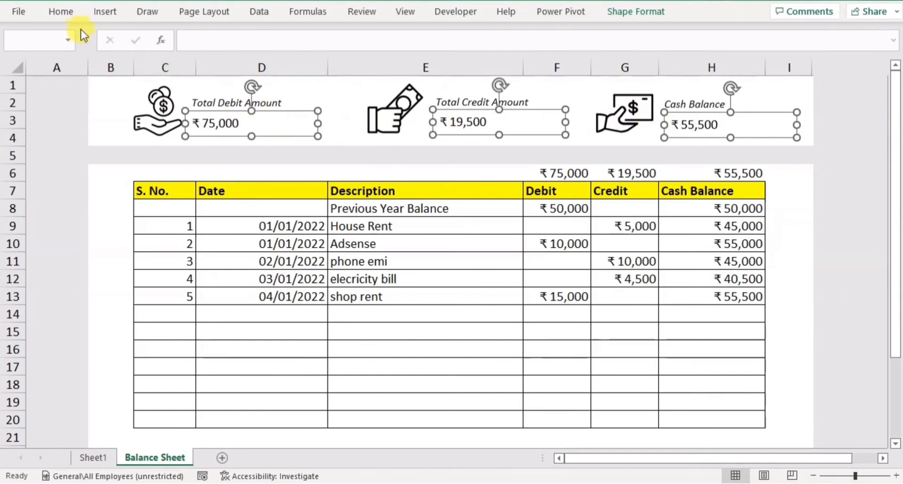
left_click(61, 11)
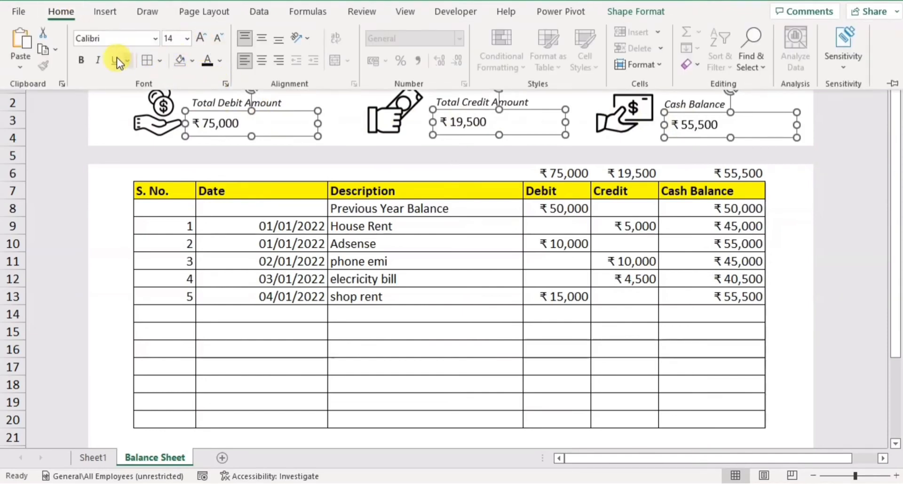
left_click(81, 62)
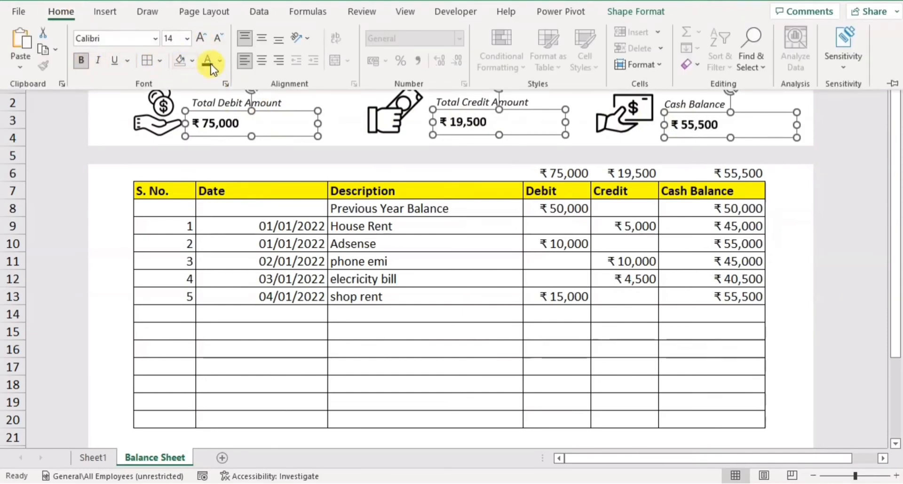
left_click(203, 37)
left_click(202, 36)
left_click(202, 36)
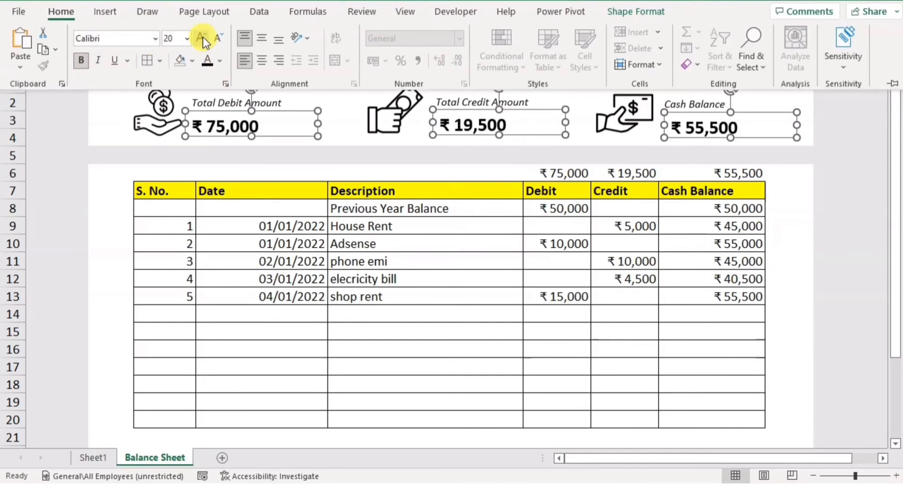
left_click(202, 36)
left_click(202, 37)
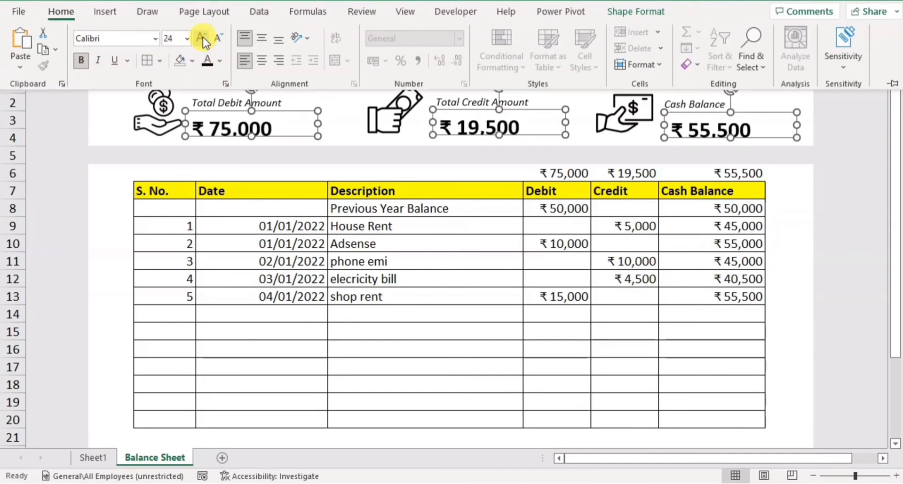
left_click(450, 347)
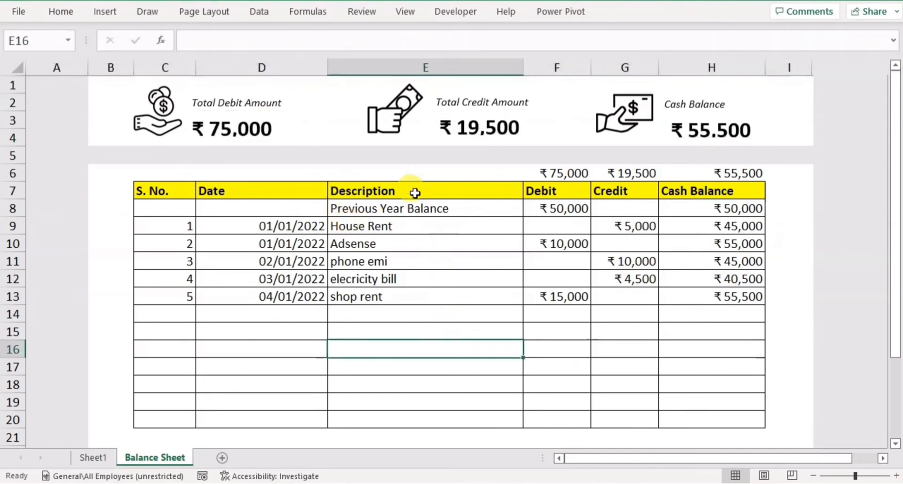
Move the three amount boxes slightly up so that each sits closer beneath its label.
left_click(254, 131)
left_click_drag(278, 137, 279, 132)
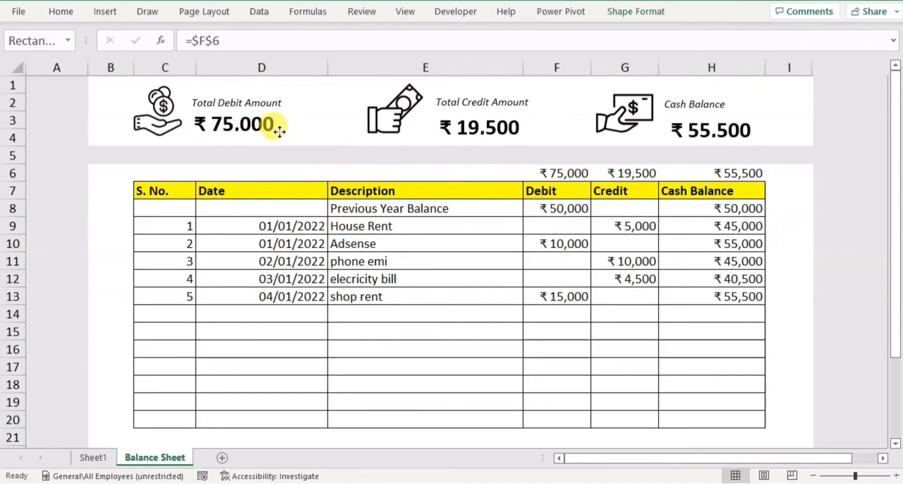
left_click(495, 131)
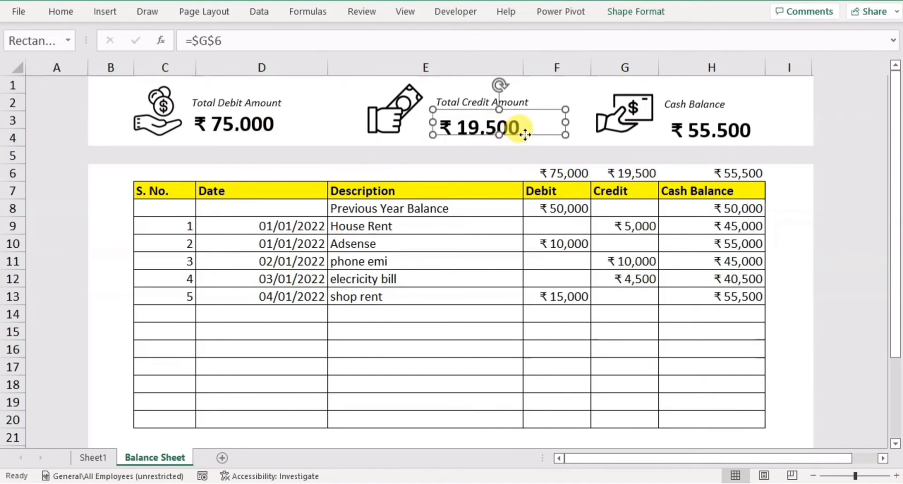
left_click_drag(524, 135, 523, 130)
left_click(716, 134)
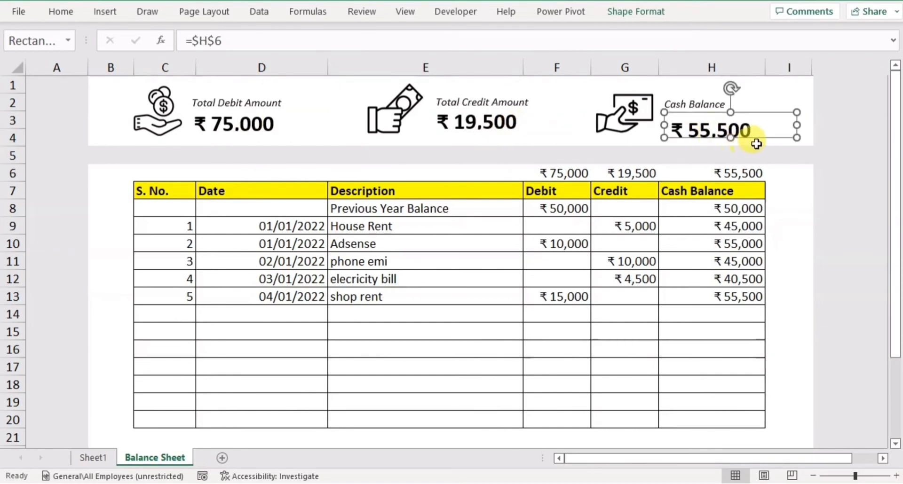
left_click_drag(762, 139, 757, 134)
left_click(403, 260)
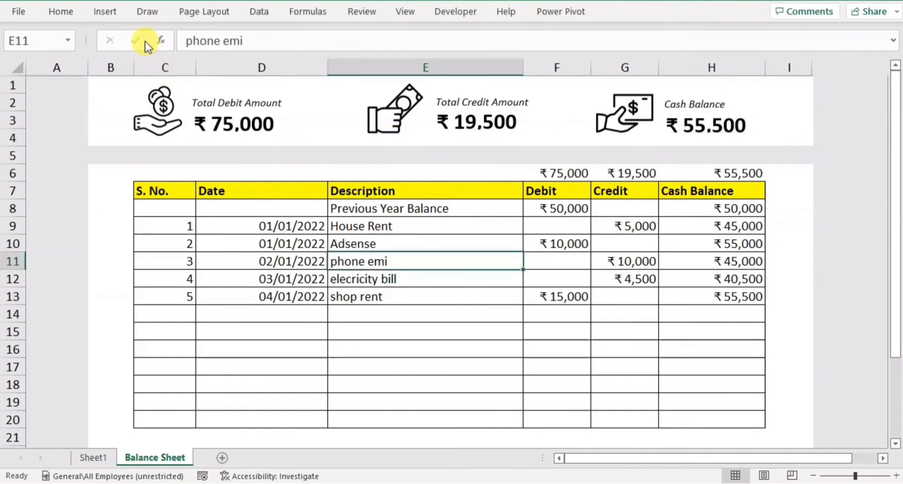
Draw a vertical line about 1.24 cm tall between the debit and credit summaries and copy it between the credit and cash balance summaries.
left_click(106, 11)
left_click(156, 70)
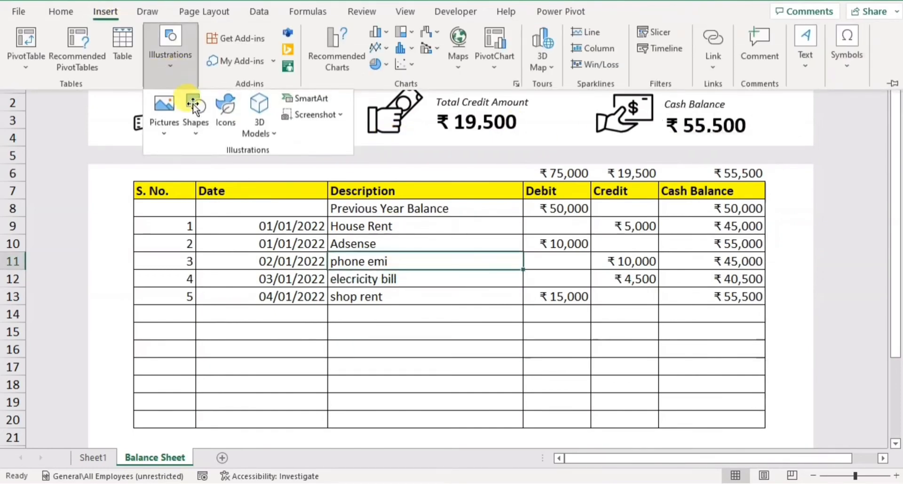
left_click(202, 136)
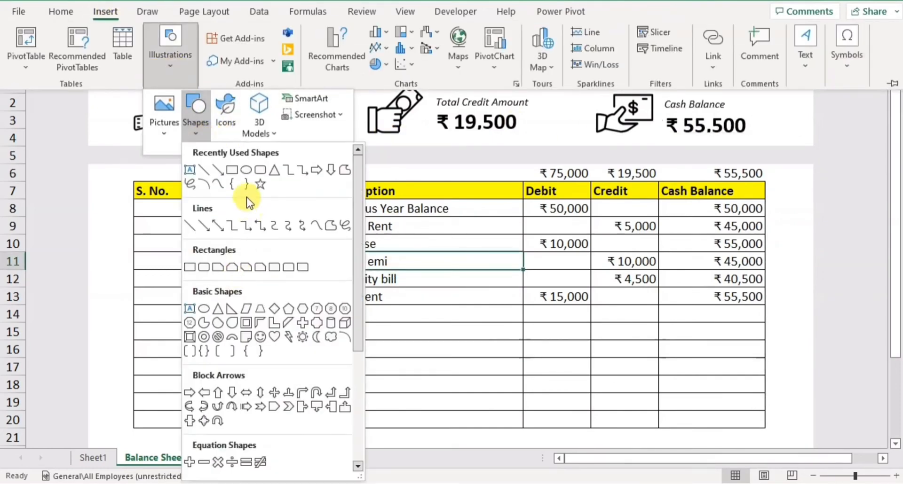
left_click(204, 171)
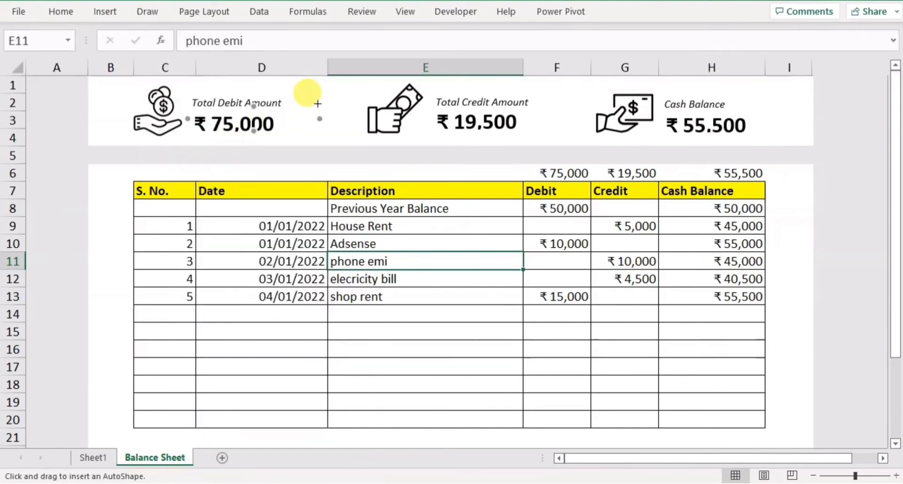
left_click_drag(330, 98, 330, 131)
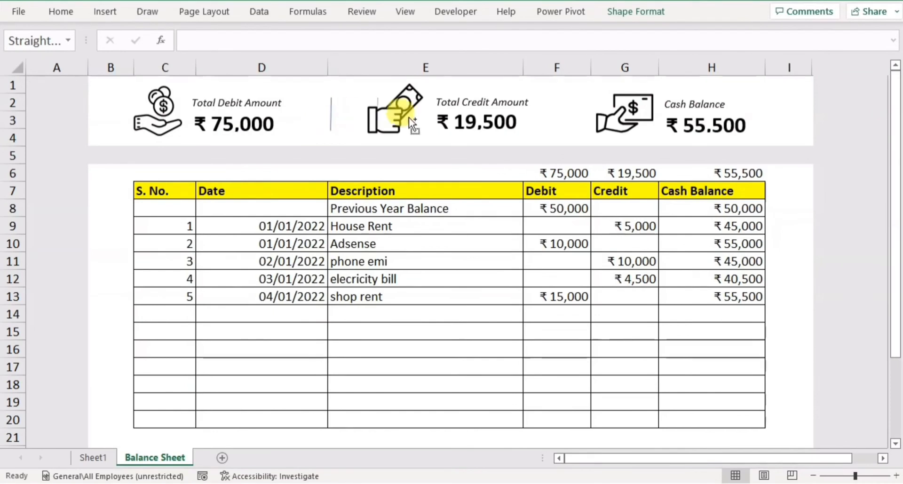
left_click_drag(563, 117, 563, 116)
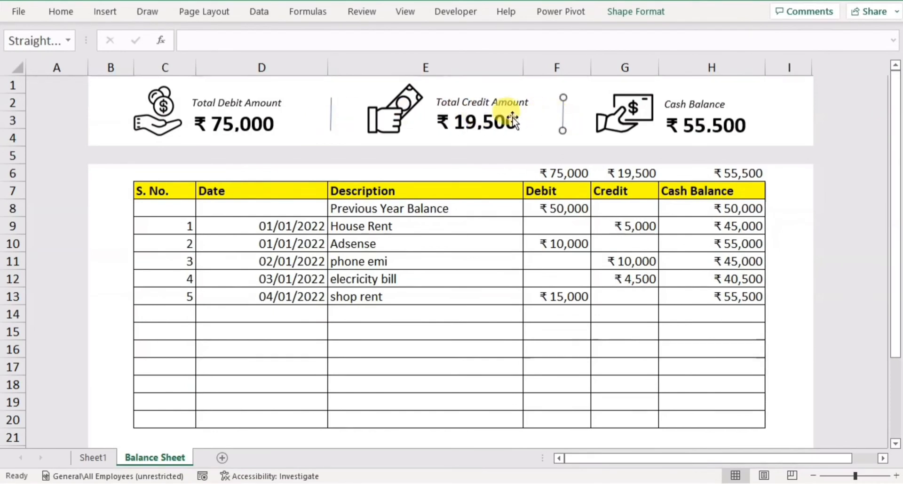
Give both vertical divider lines a near-black outline with a weight of 6 pt.
left_click(332, 117, "ctrl")
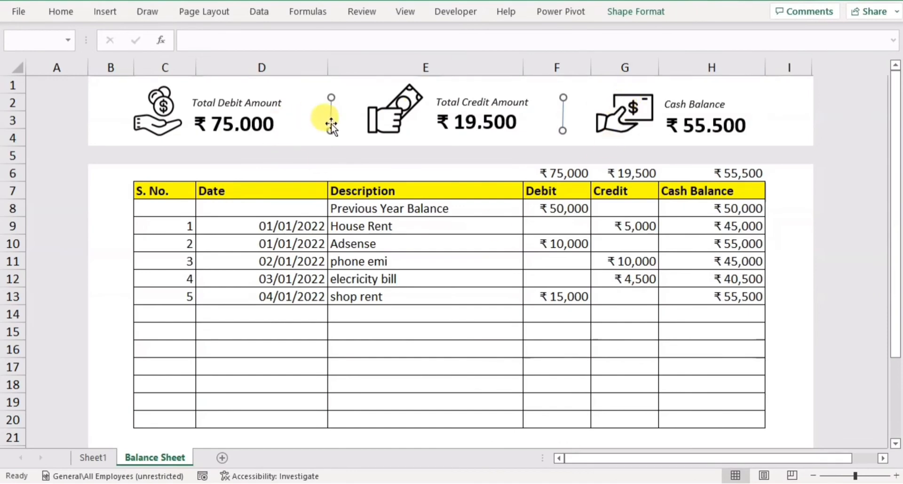
left_click(632, 12)
left_click(394, 50)
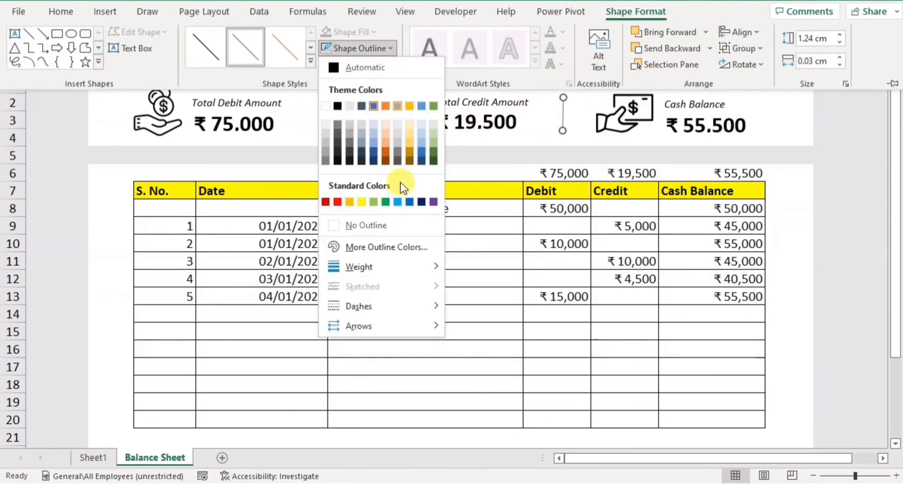
left_click(338, 161)
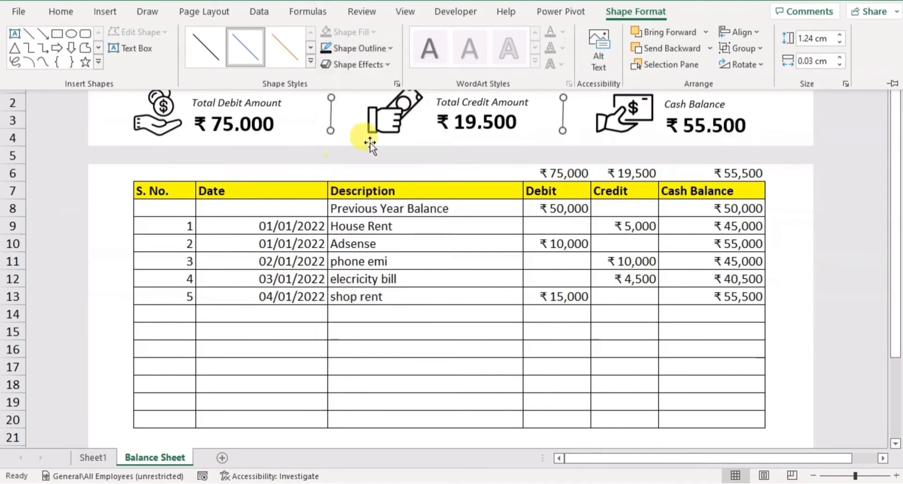
left_click(390, 49)
mouse_move(381, 268)
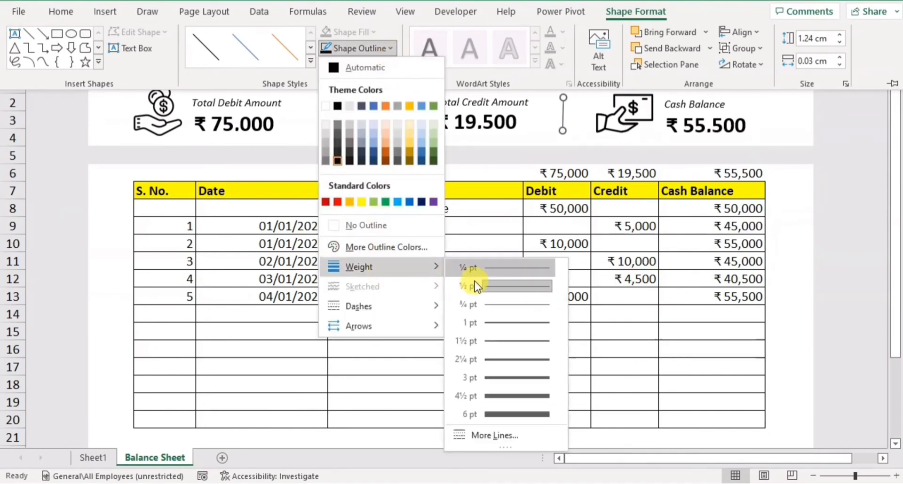
left_click(510, 414)
left_click(516, 346)
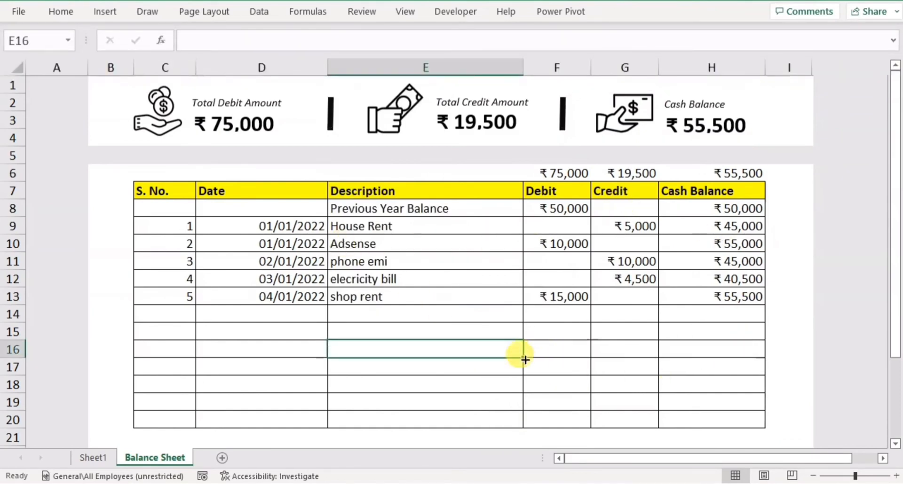
left_click(510, 362)
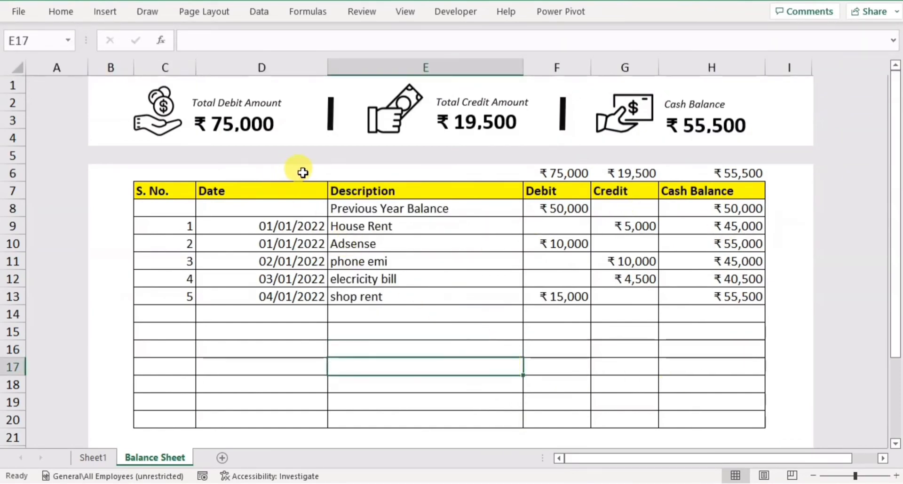
Hide row 6, which holds the column totals above the table header.
left_click_drag(302, 172, 329, 176)
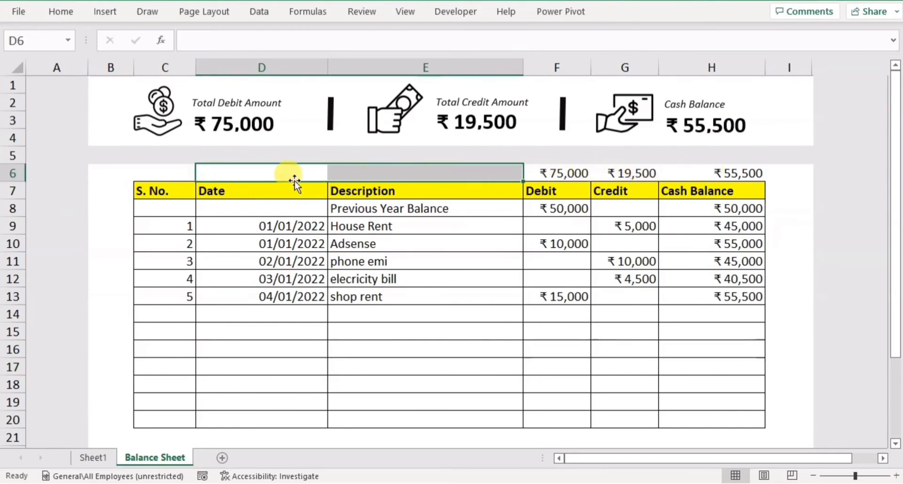
left_click(13, 173)
right_click(14, 173)
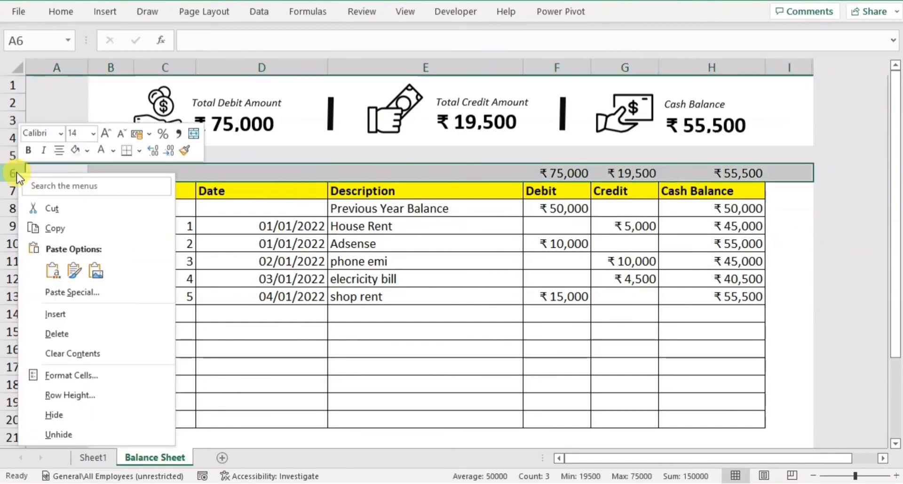
left_click(81, 417)
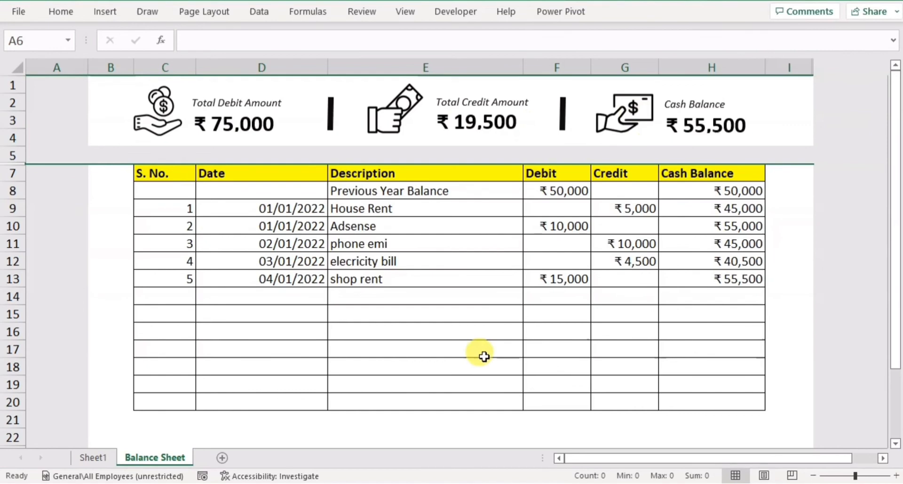
Add ledger entry 6 in row 14, copying the date 04/01/2022 from above, with description "income" and a debit of 20000.
left_click(181, 295)
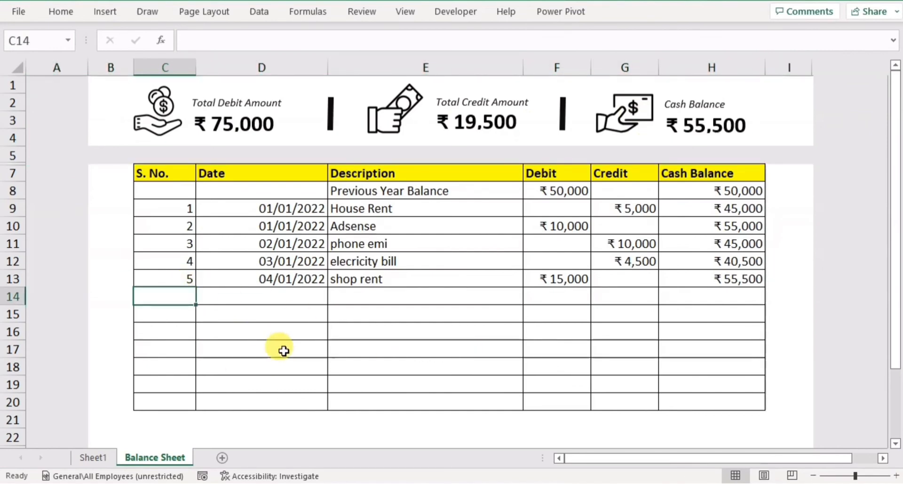
key("Tab")
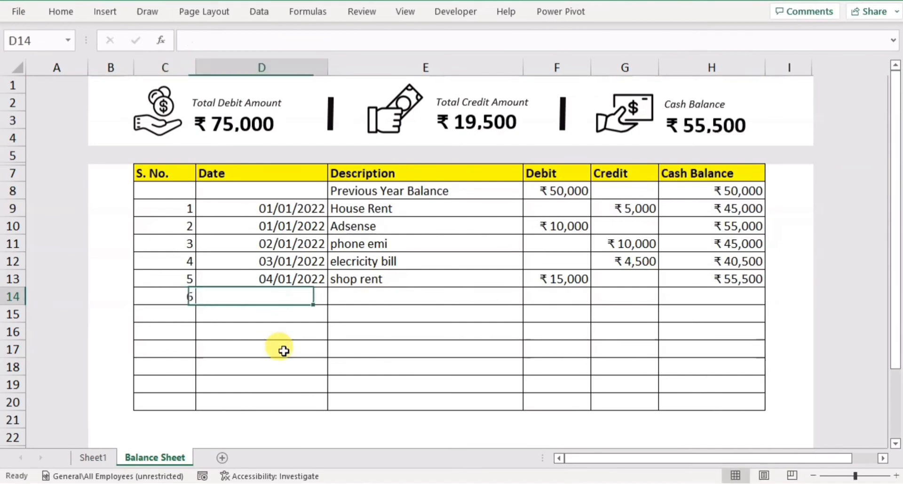
key("ctrl+d")
key("Tab")
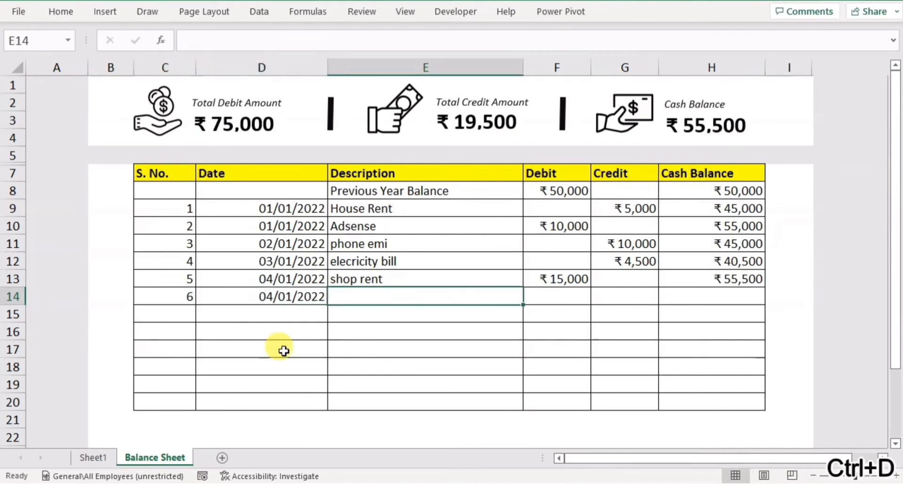
type("income")
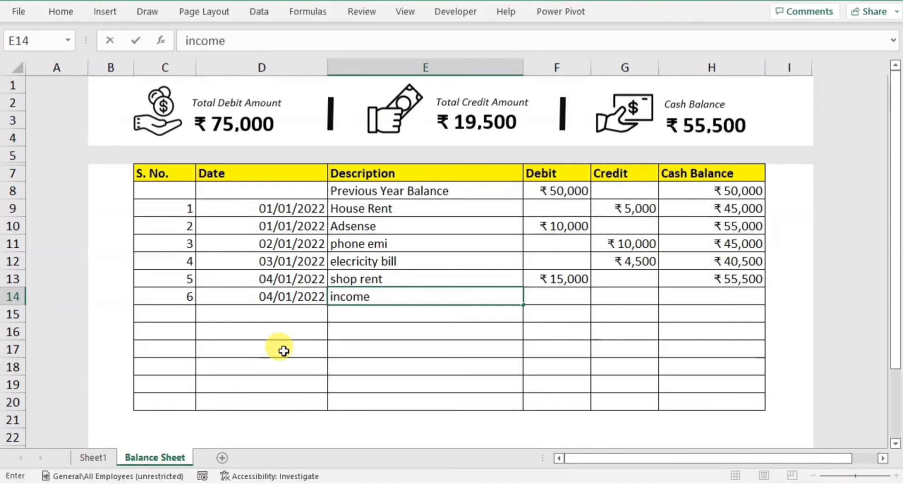
key("Tab")
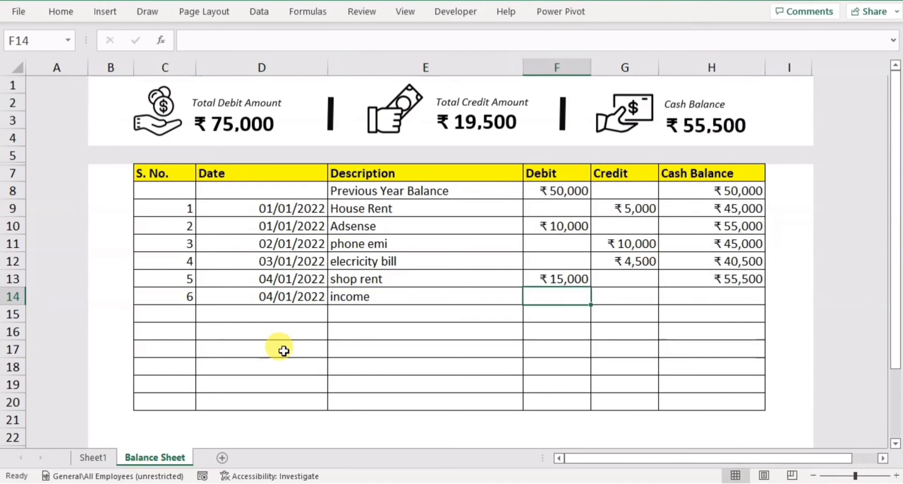
type("2000")
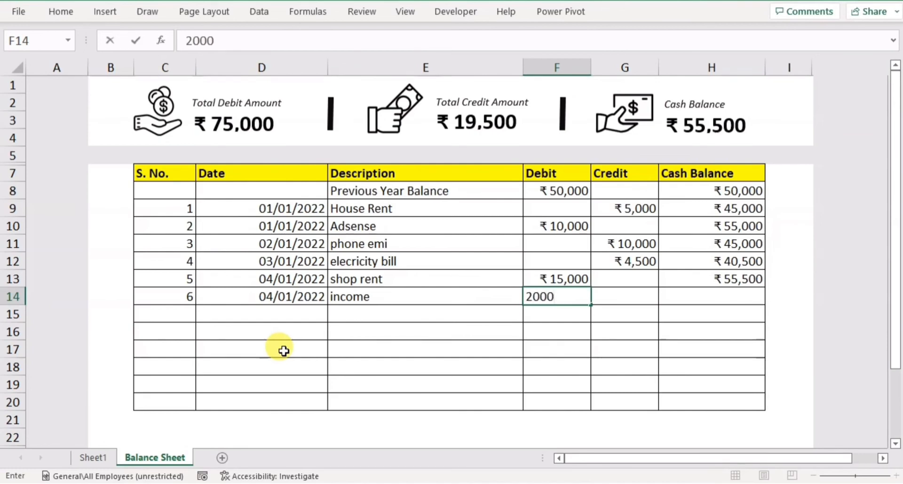
type("0")
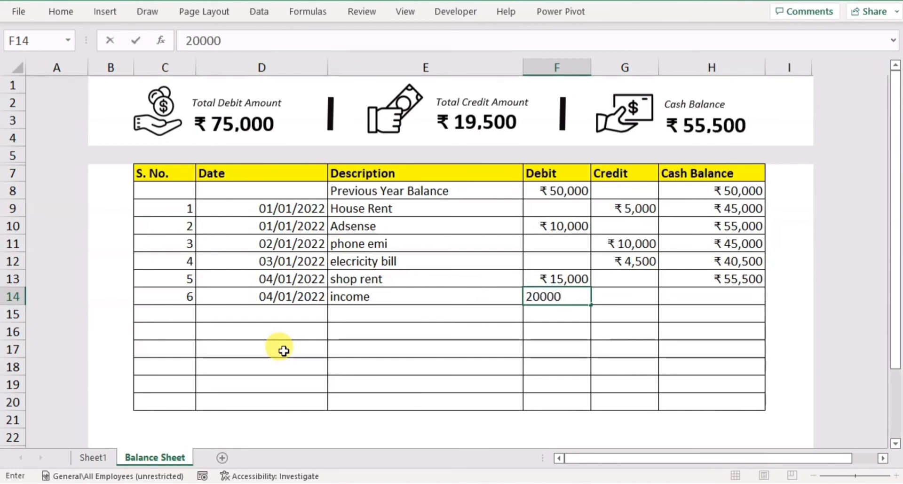
key("Return")
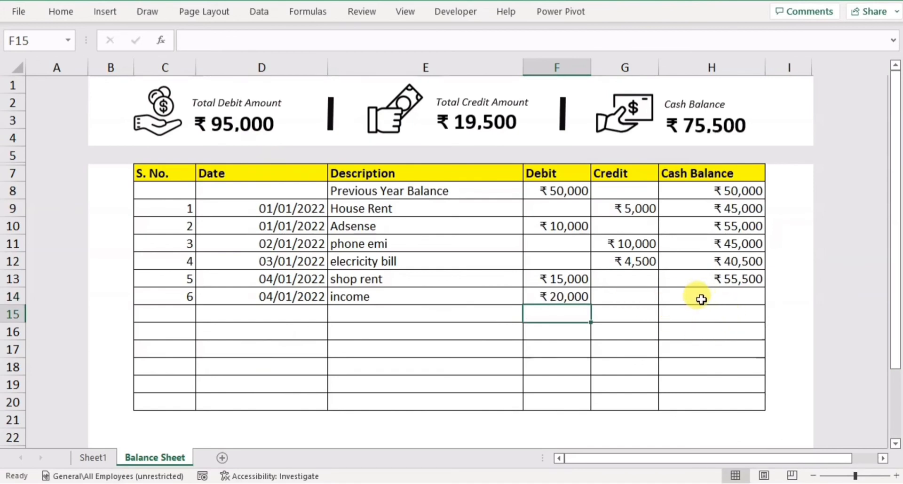
Fill the running balance formula from H13 down the Cash Balance column to H20.
left_click(719, 282)
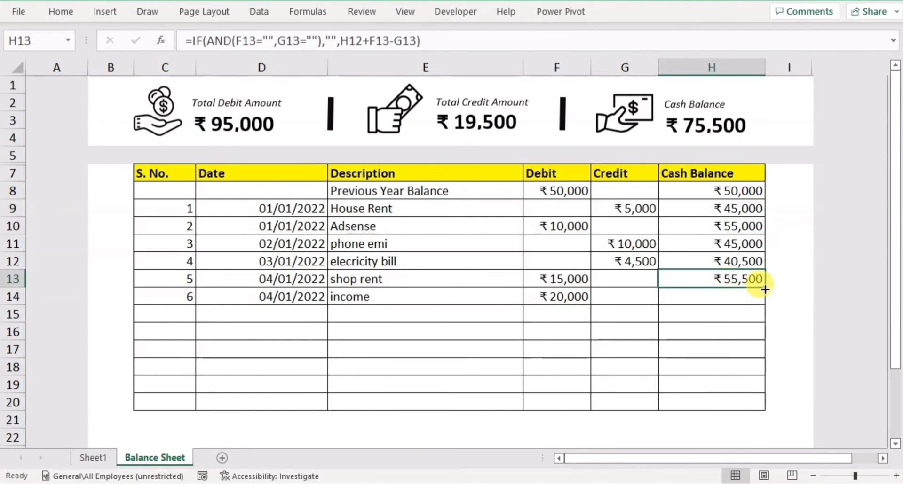
left_click_drag(764, 289, 755, 403)
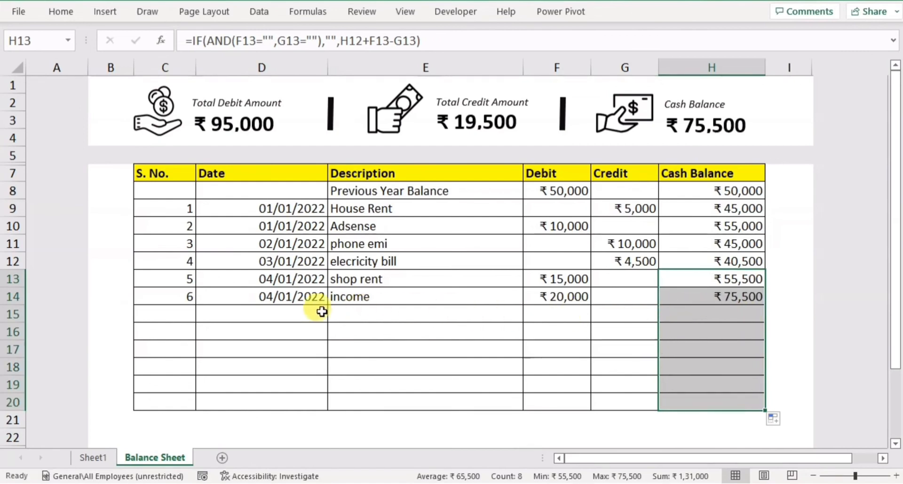
Add ledger entry 7 in row 15, copying the date 04/01/2022 from above, with description "rent paid" and a credit of 3000.
left_click(186, 309)
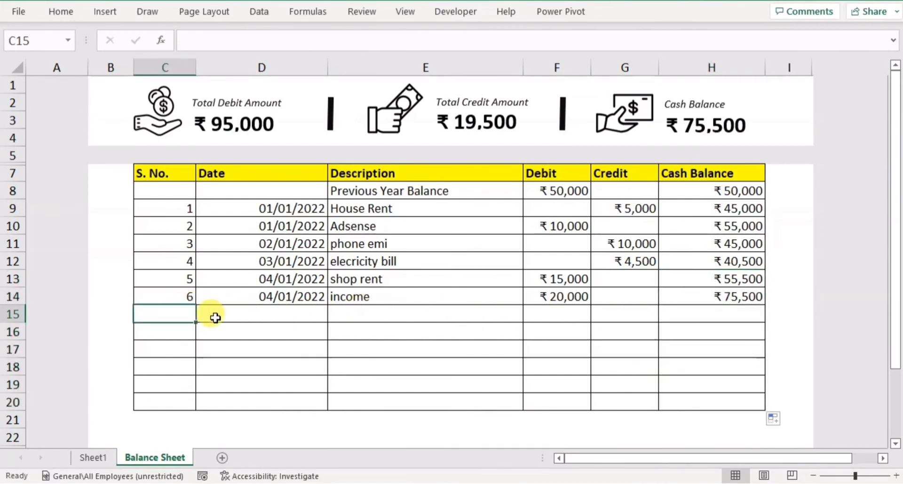
type("7")
left_click(215, 318)
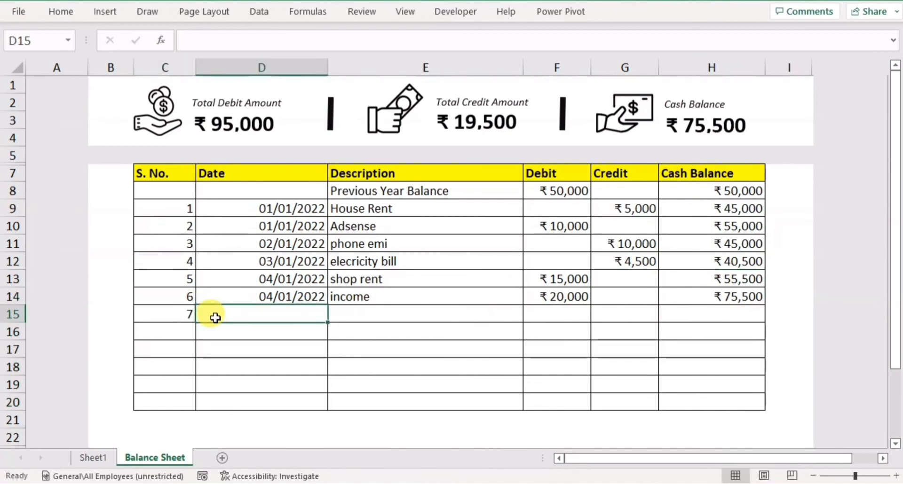
key("ctrl+d")
key("Tab")
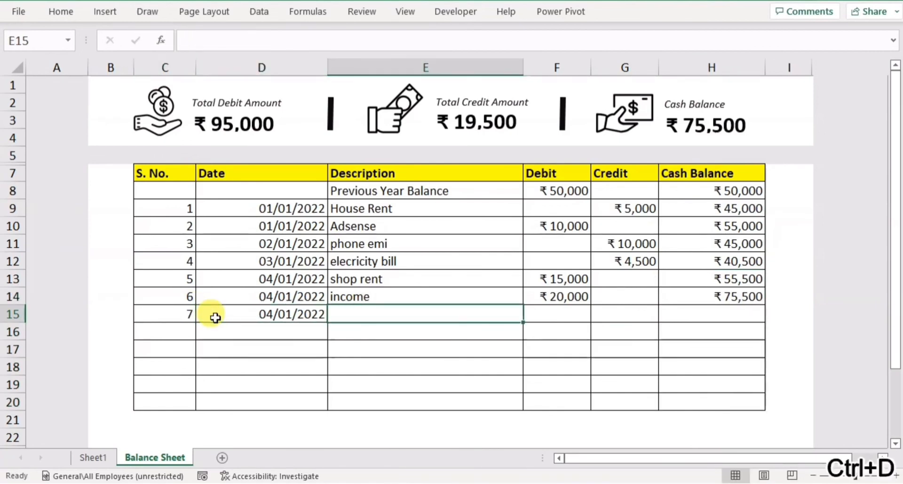
type("rent ")
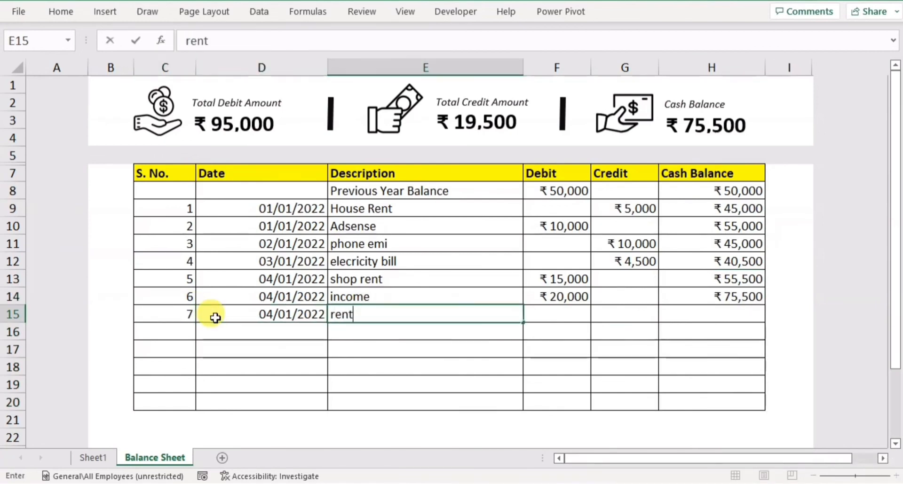
type("paid")
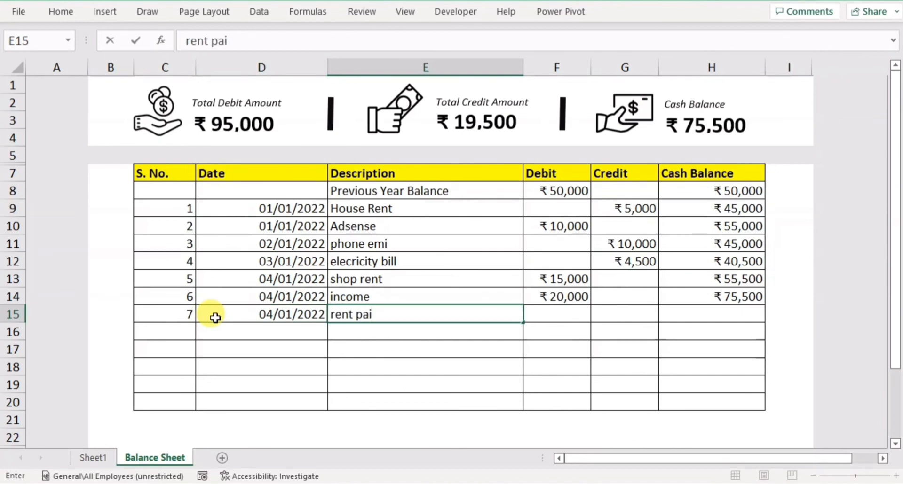
key("Tab")
key("Tab")
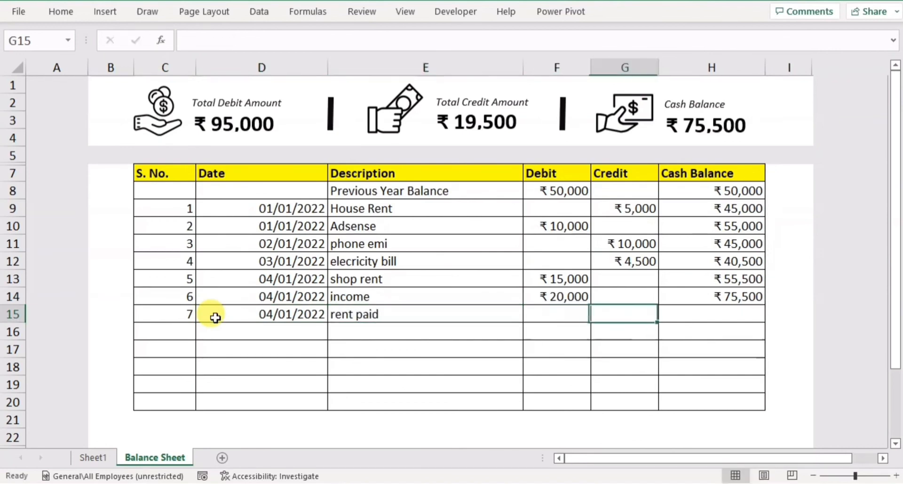
type("3000")
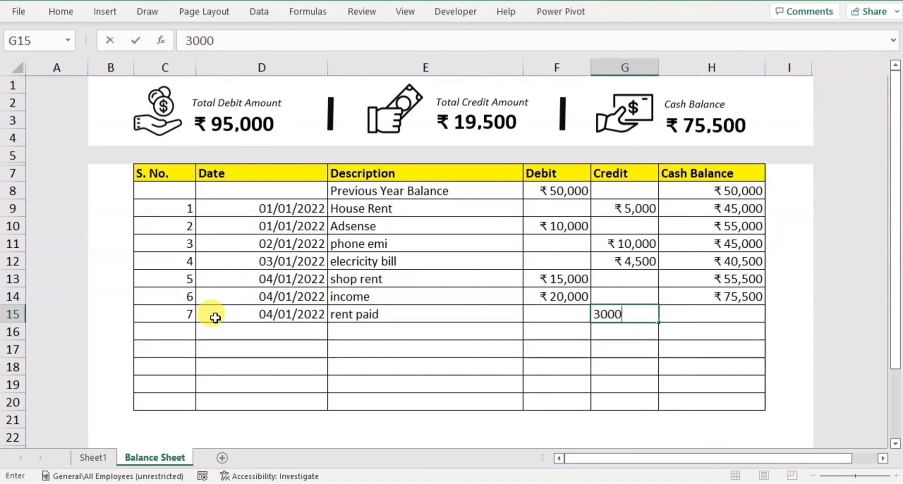
key("Return")
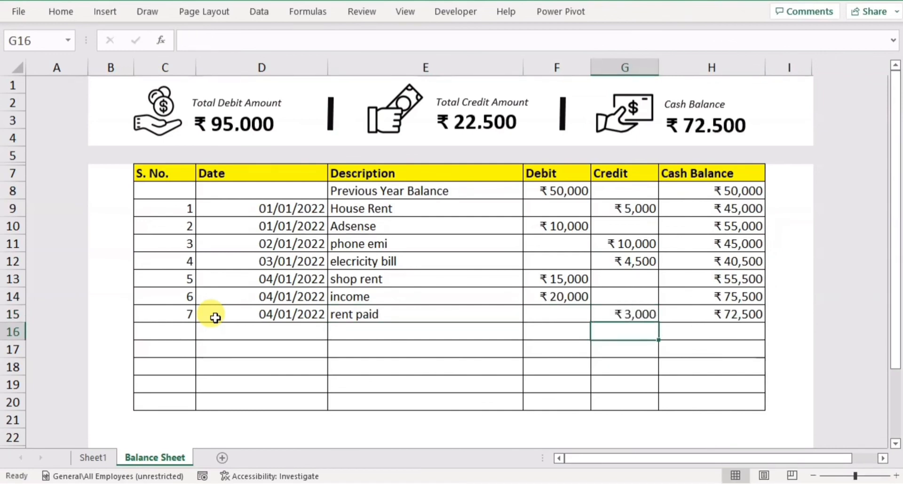